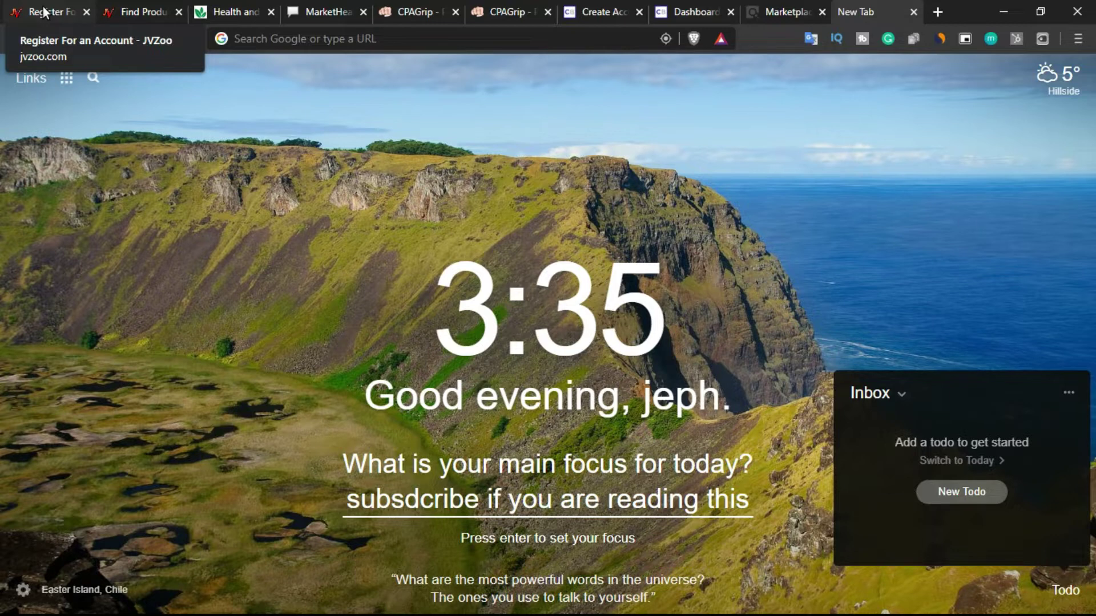
Open the JVZoo registration page and review the fields of its free account form.
click(44, 12)
scroll(371, 440, up, 2)
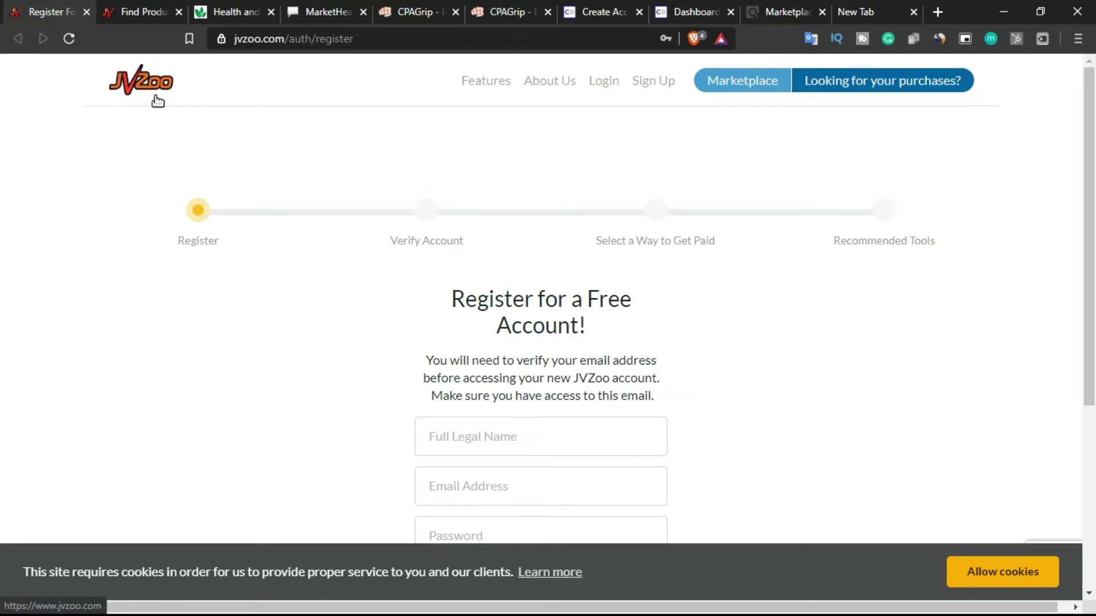
scroll(461, 287, down, 1)
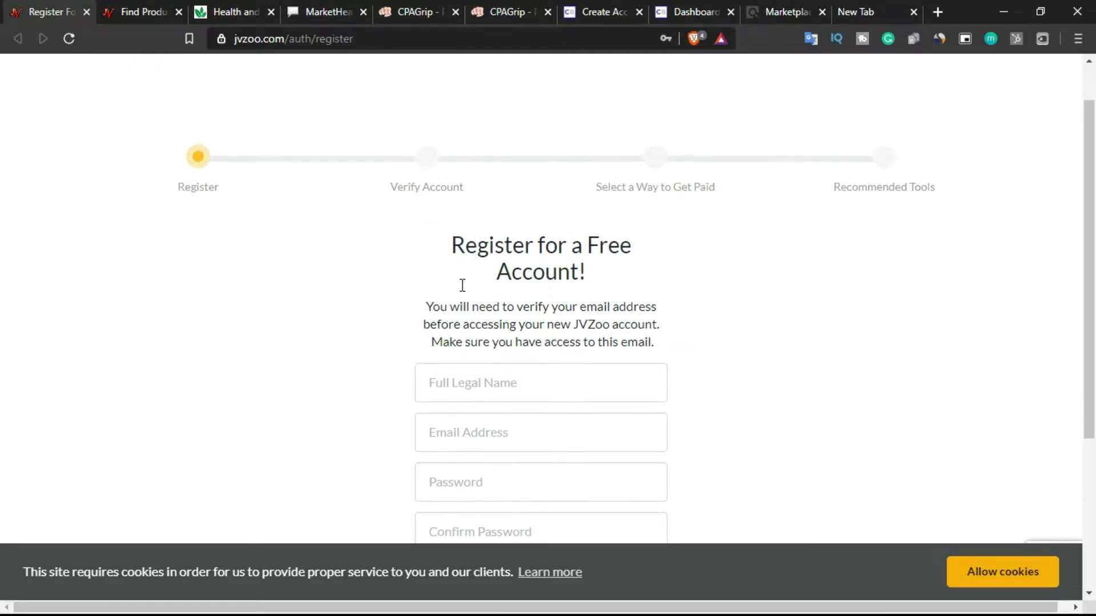
scroll(521, 369, down, 2)
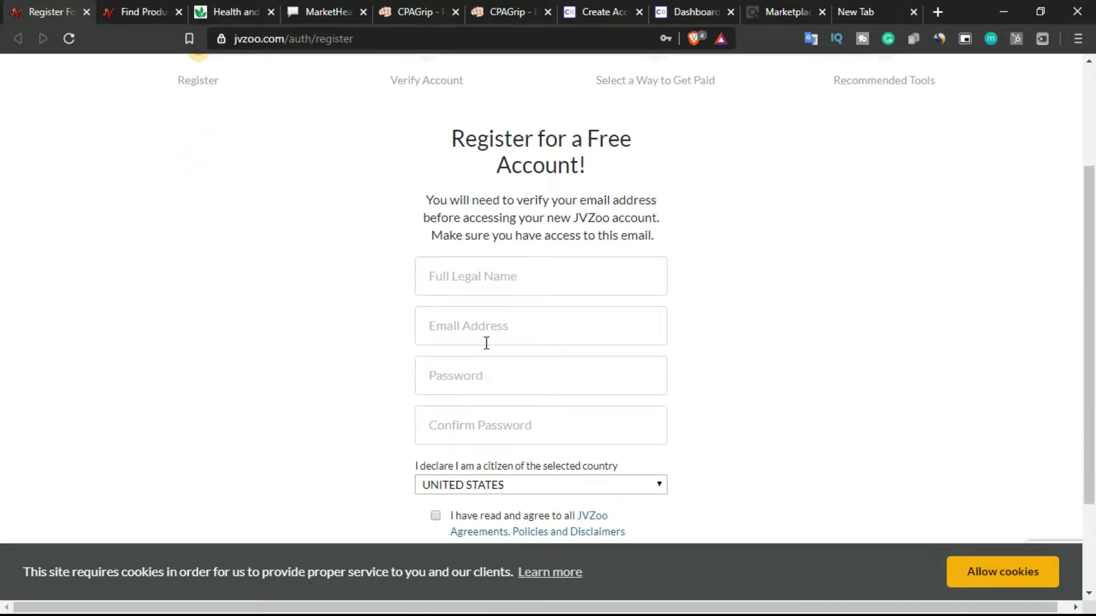
scroll(485, 341, down, 1)
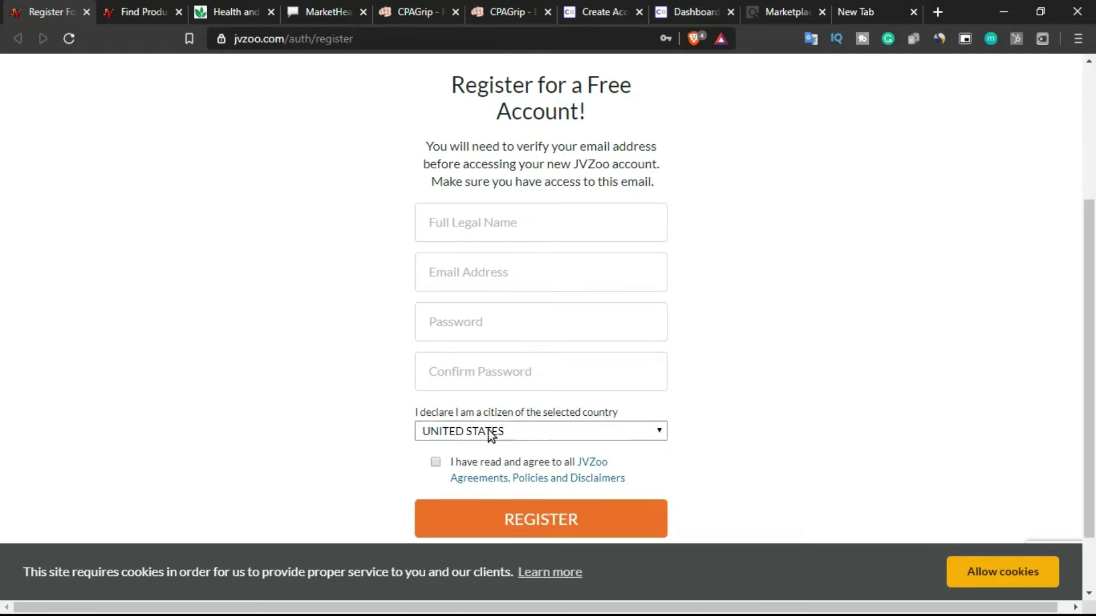
Browse the citizenship country options in the JVZoo registration form and close the list without choosing a country.
click(557, 433)
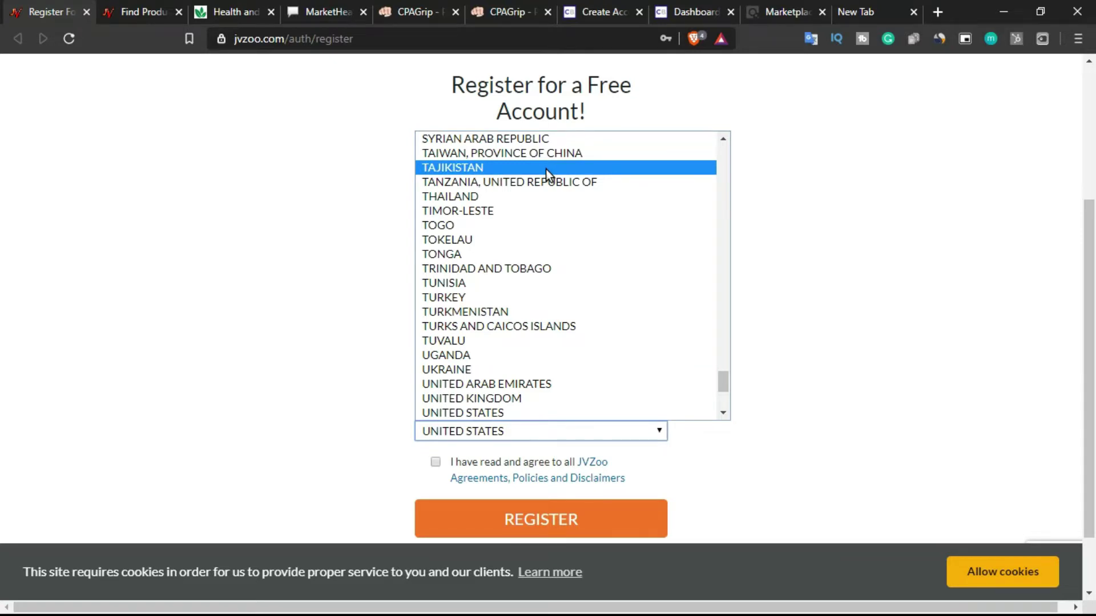
scroll(545, 169, up, 5)
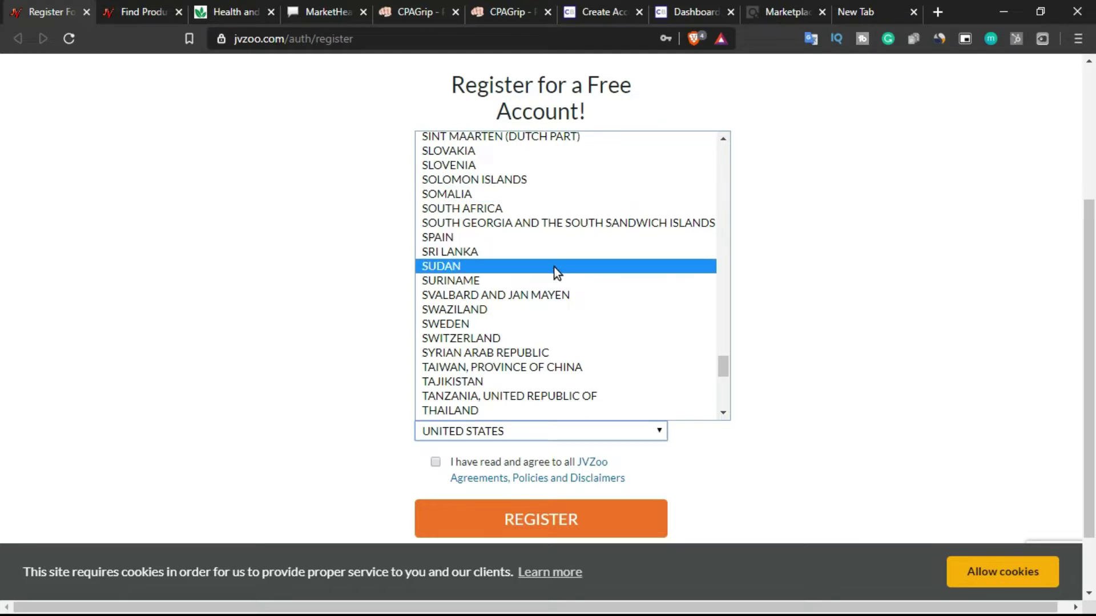
scroll(611, 342, up, 8)
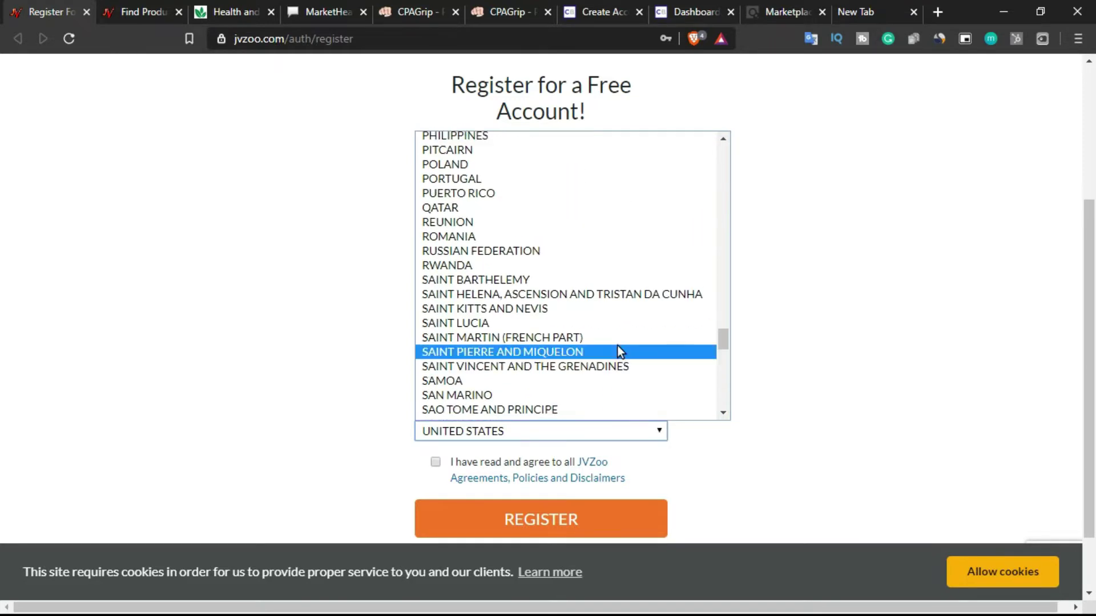
scroll(560, 288, up, 6)
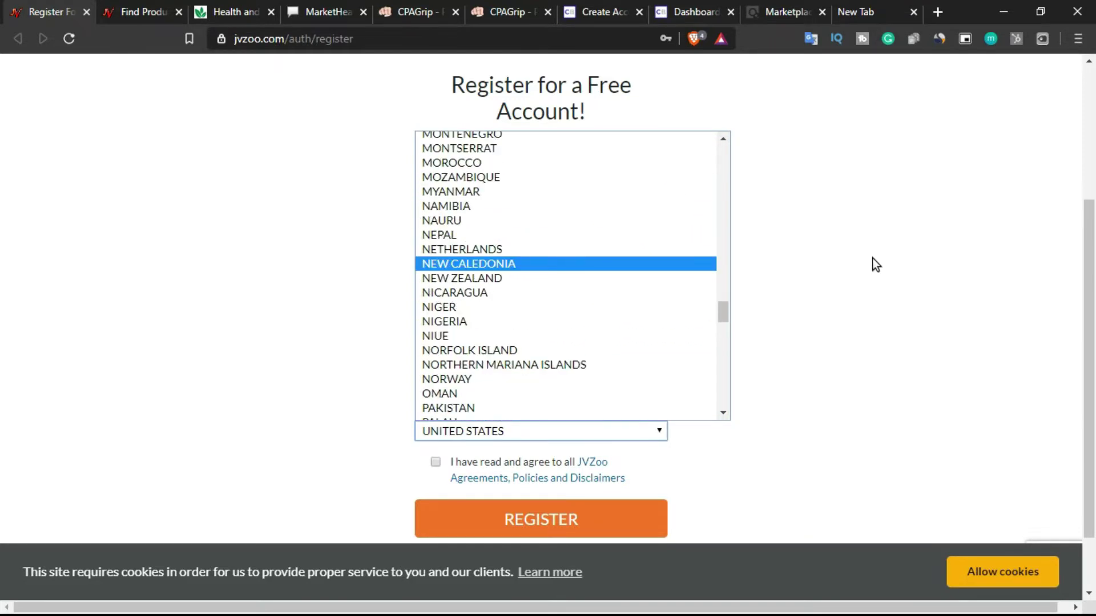
click(845, 192)
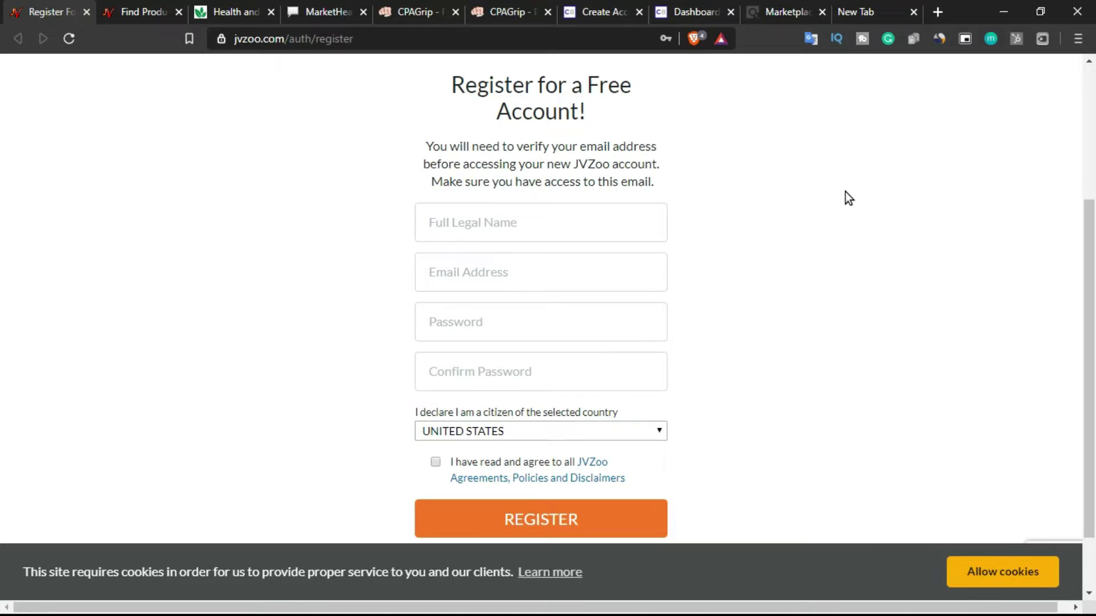
scroll(689, 291, up, 2)
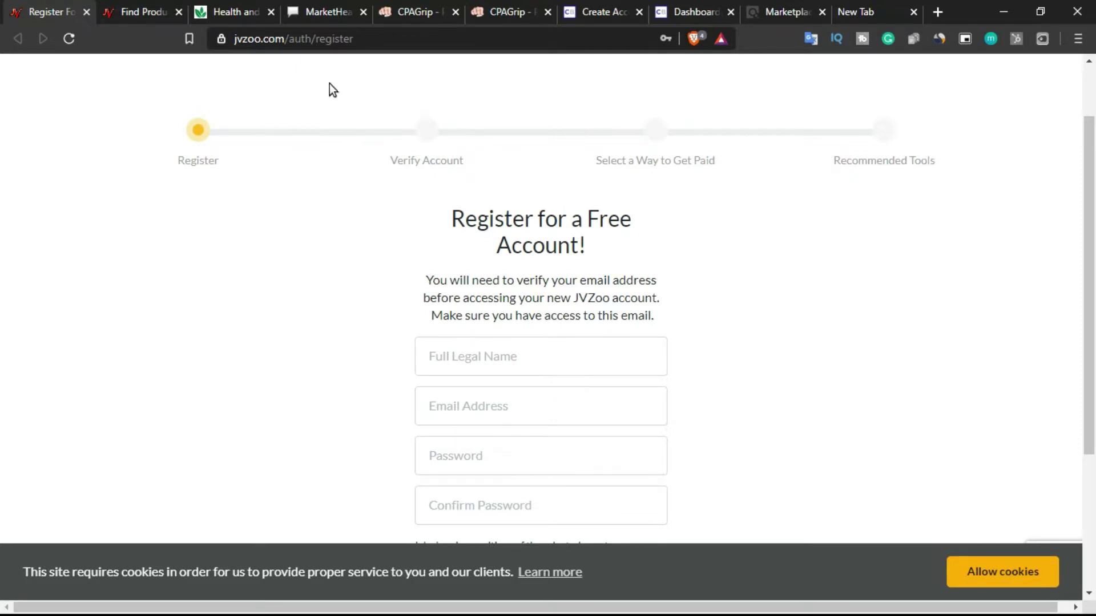
Open JVZoo's affiliate product finder and examine the listed products' sales, prices and commissions.
click(135, 11)
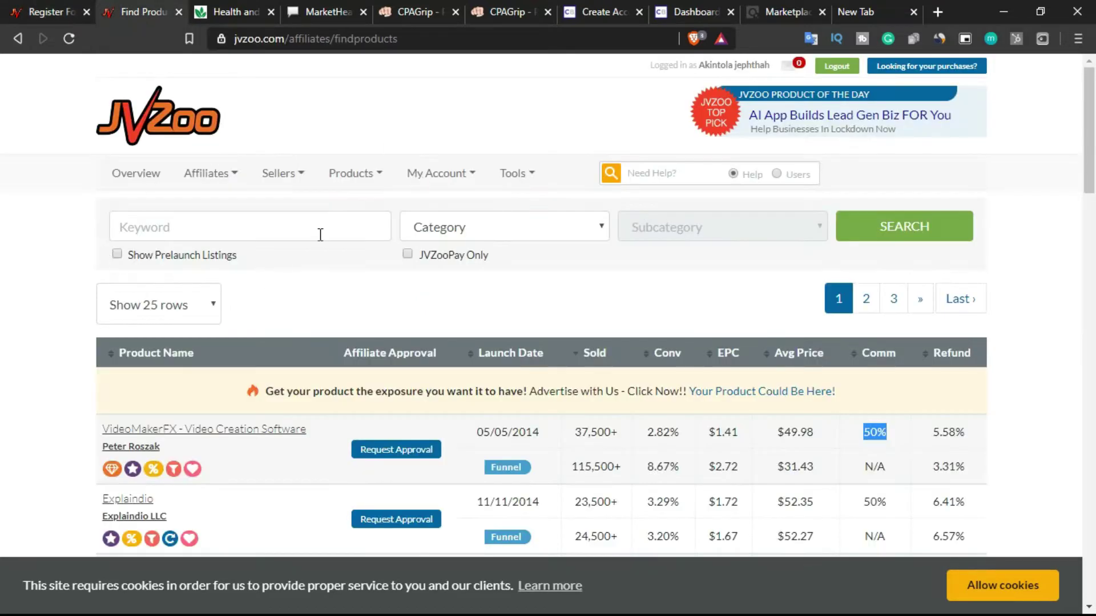
scroll(276, 264, down, 3)
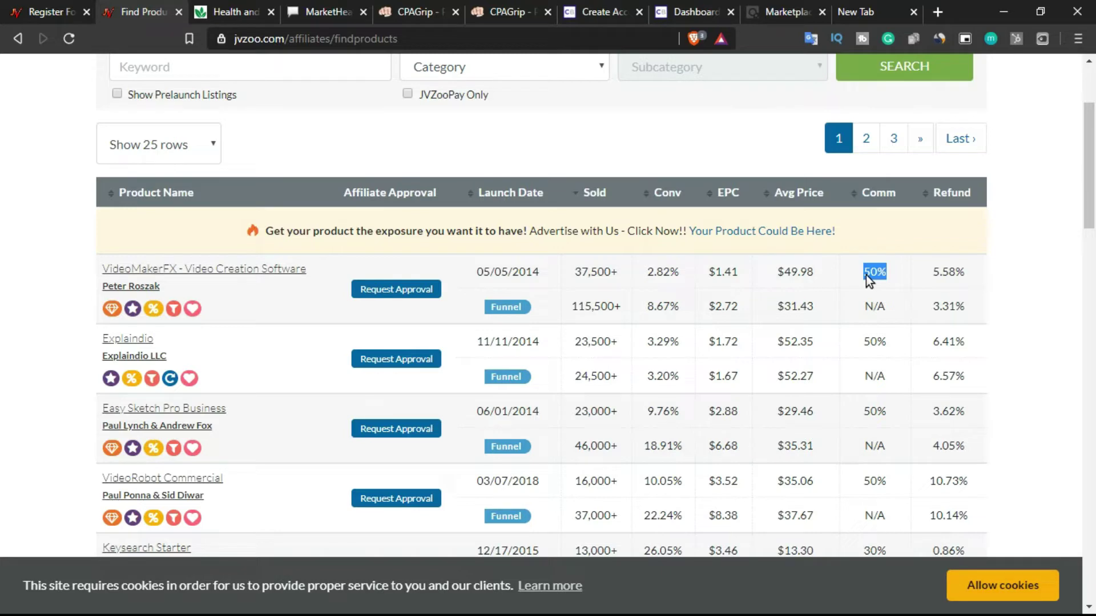
scroll(337, 266, up, 3)
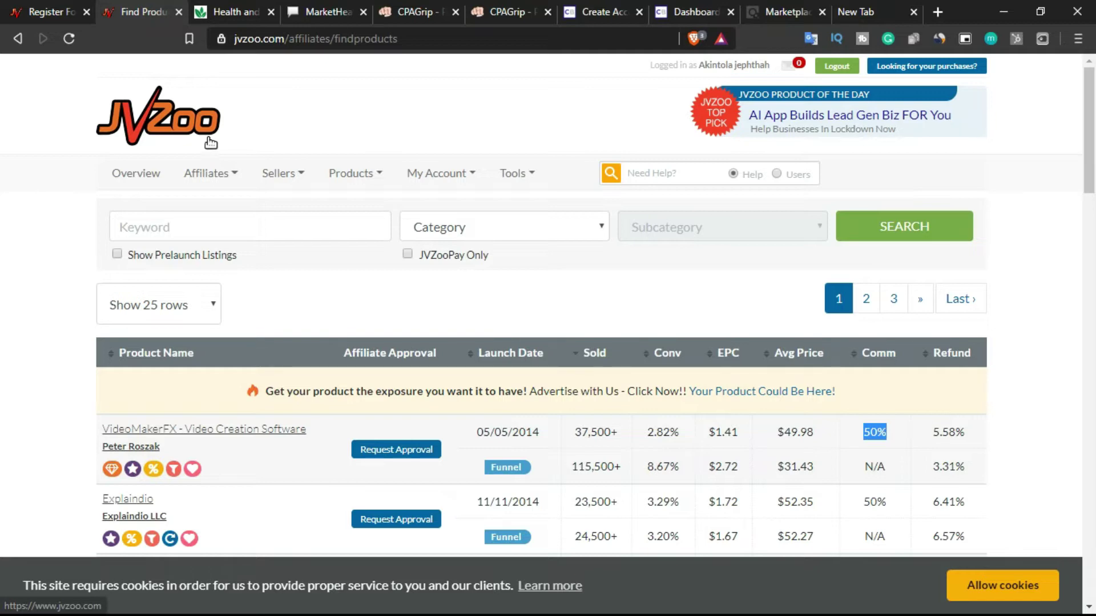
View the MarketHealth affiliate network's home page, briefly revisiting the JVZoo registration page for comparison.
click(251, 7)
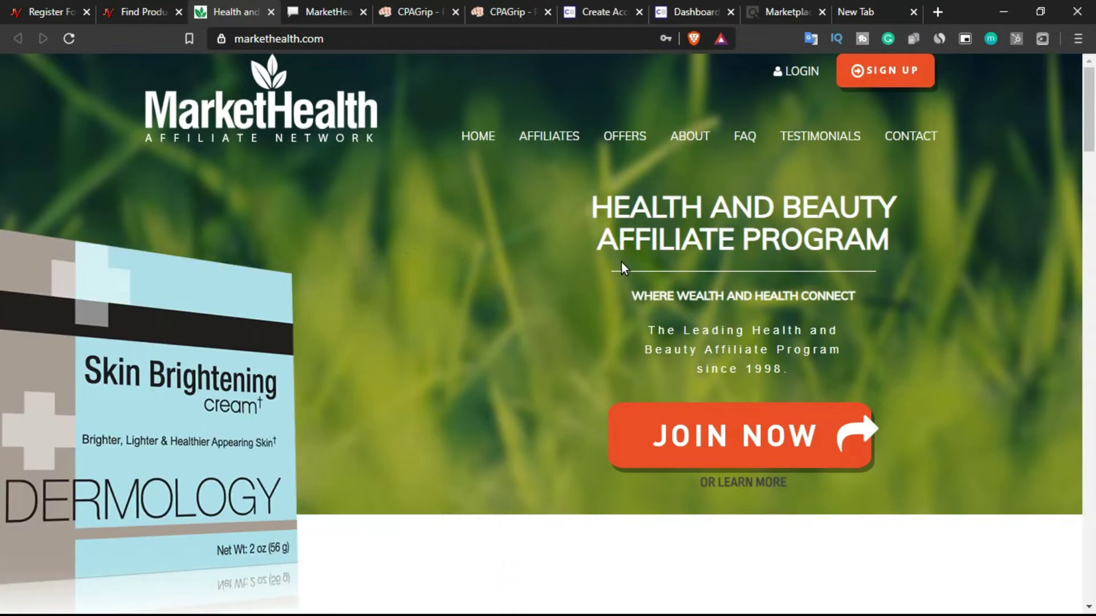
click(60, 12)
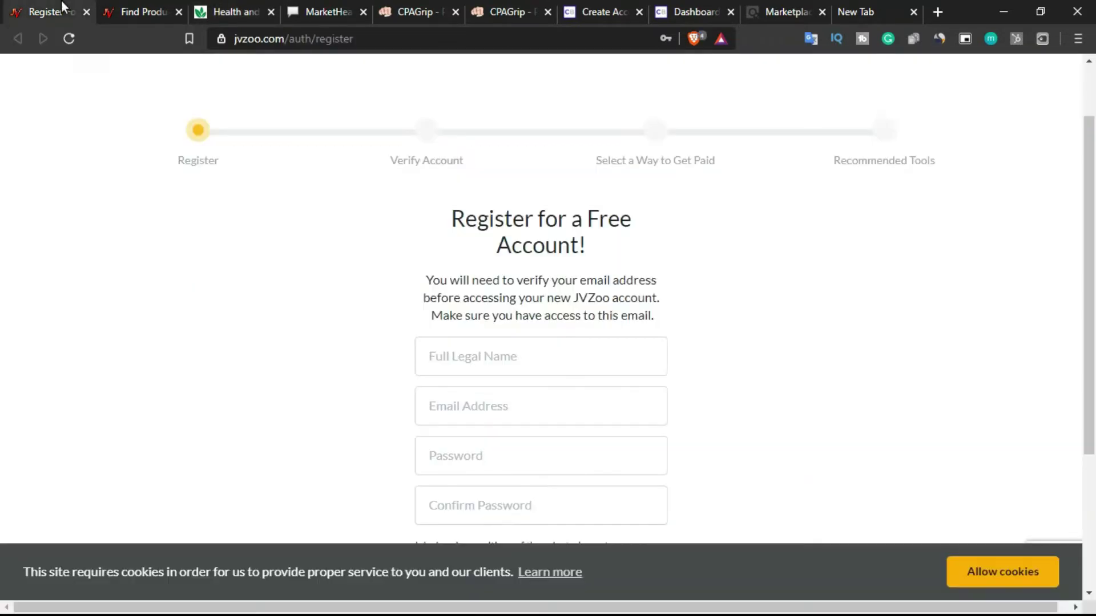
click(231, 12)
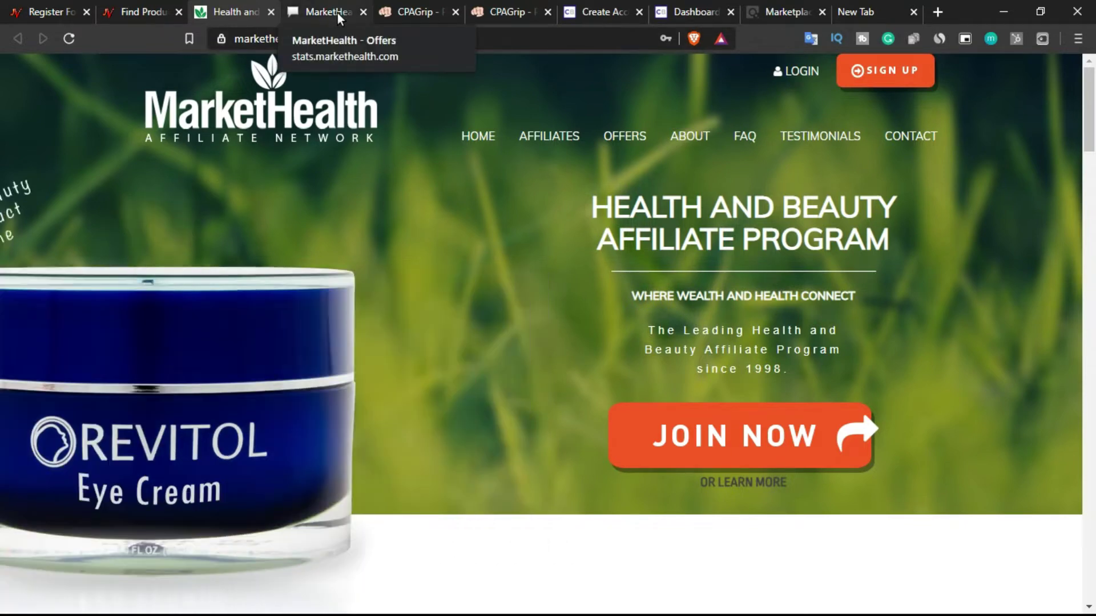
Switch to the MarketHealth publisher offers page and check which report types are available.
click(337, 19)
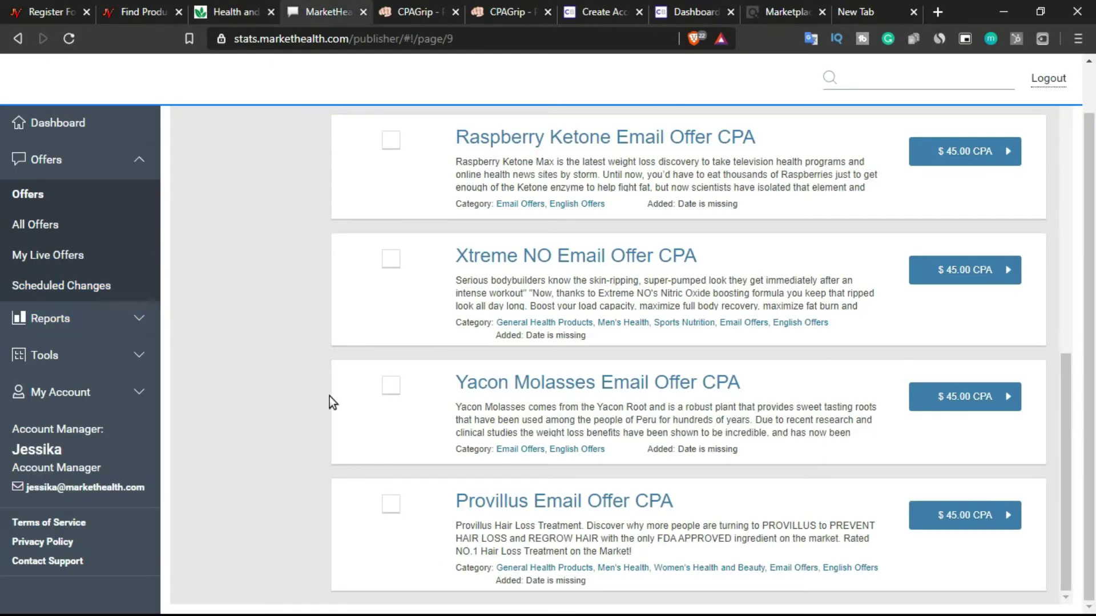
click(152, 320)
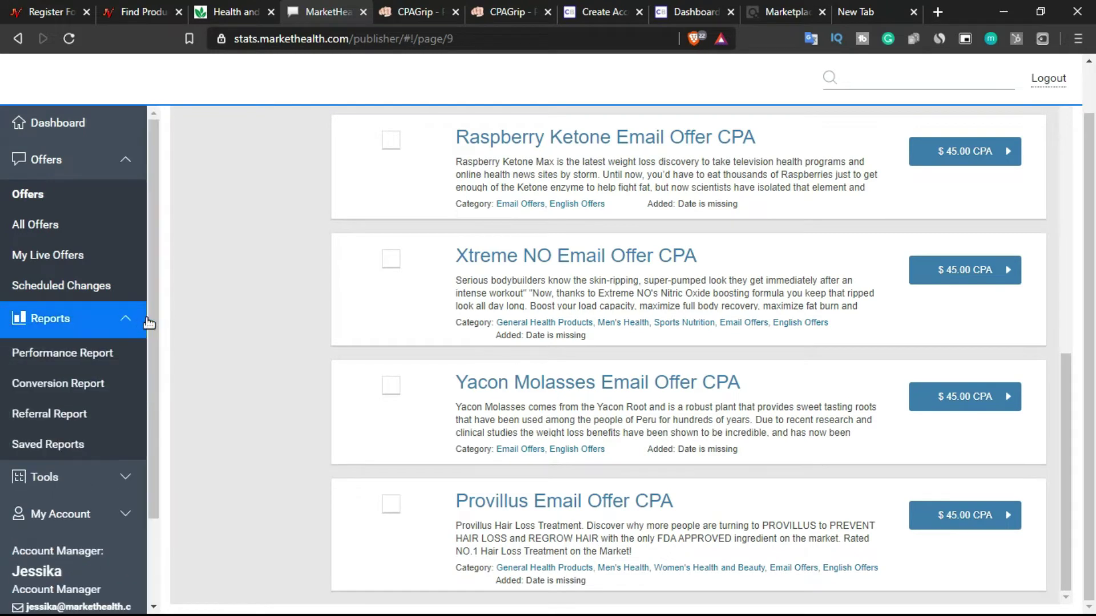
click(110, 334)
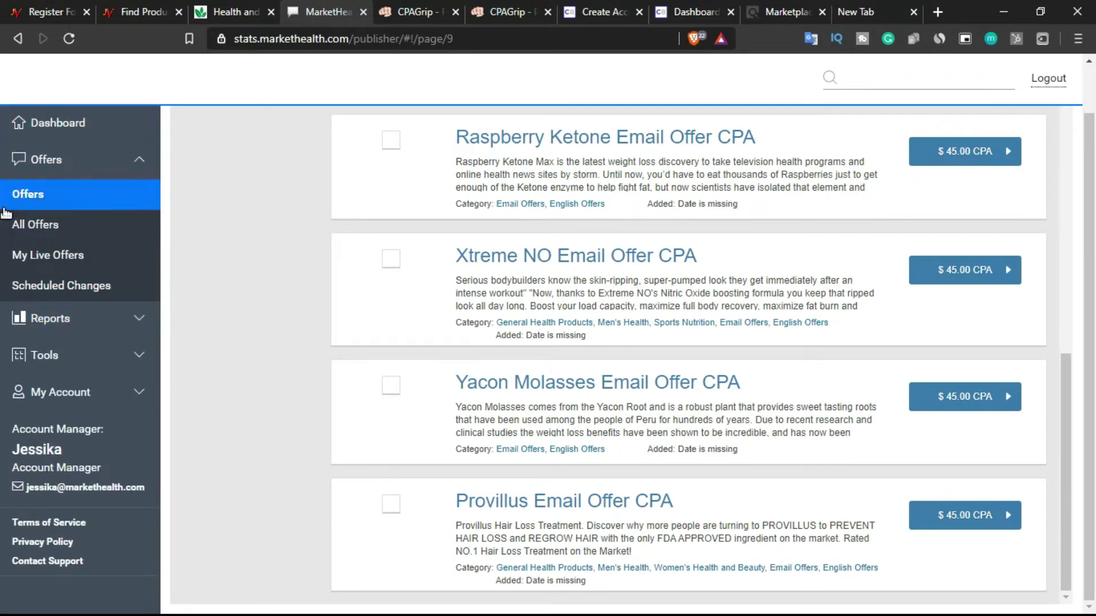
Open the MarketHealth dashboard and examine its quick stats, account options and account manager contact.
click(34, 130)
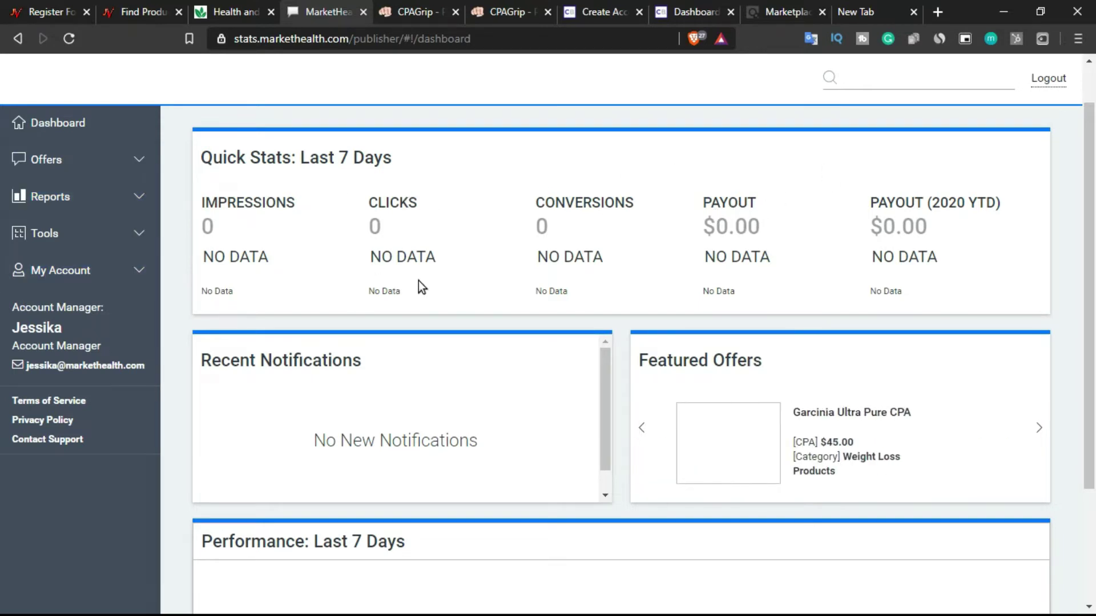
click(44, 269)
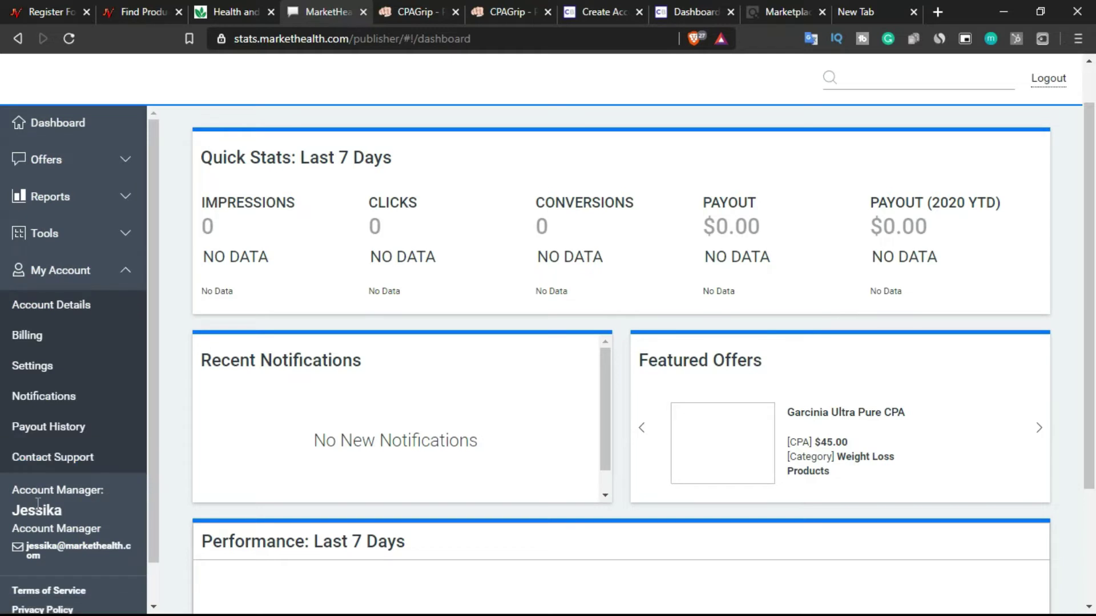
scroll(34, 479, down, 1)
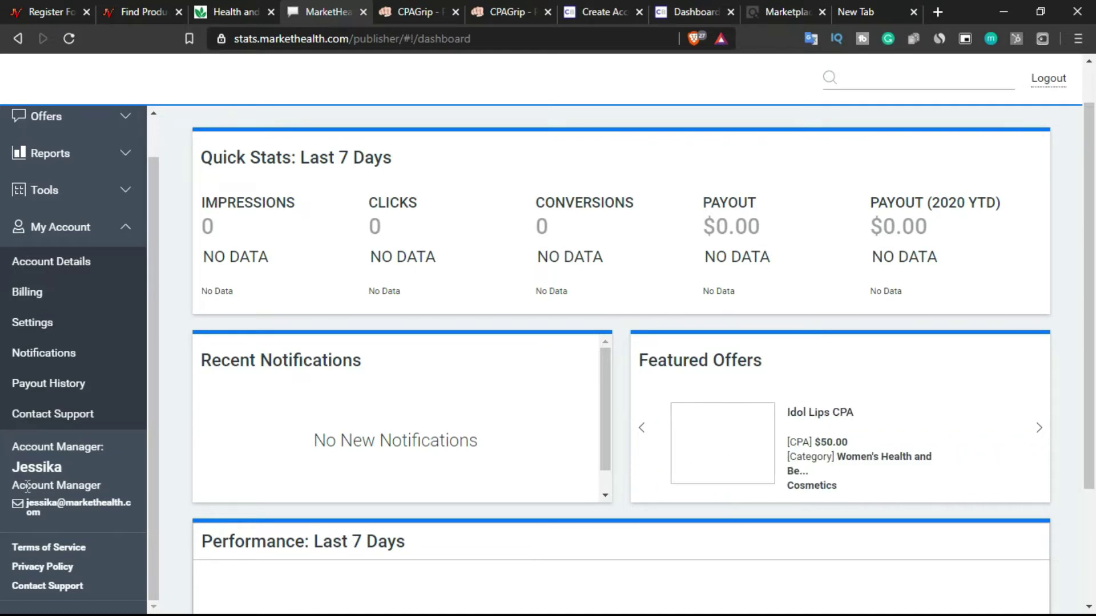
scroll(27, 487, up, 1)
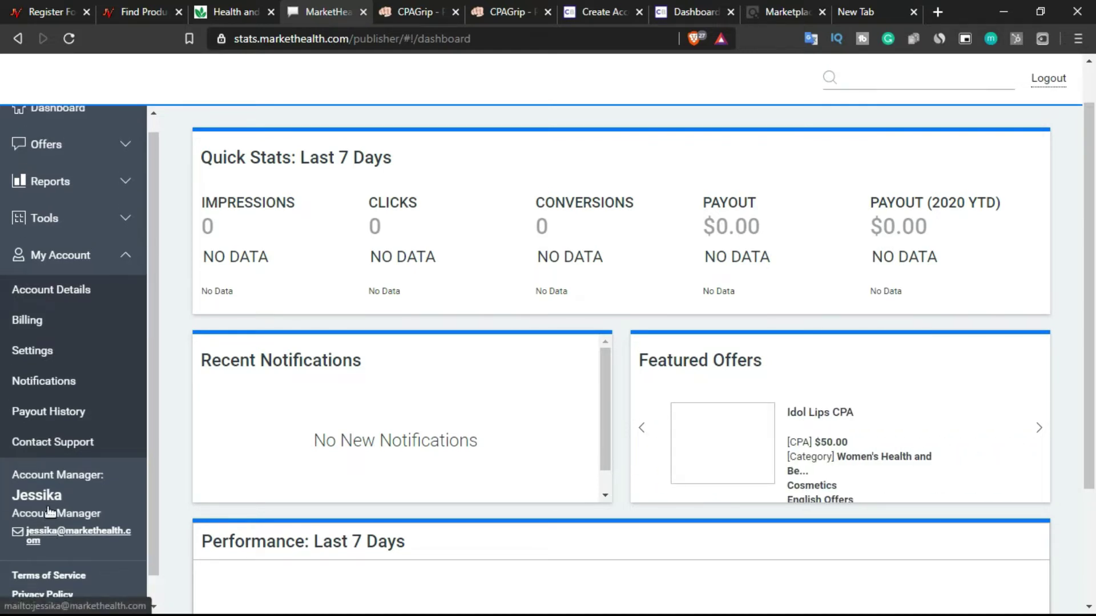
Open the MarketHealth offers page and examine the language groups and offer categories, highlighting the Offer Categories heading.
click(28, 171)
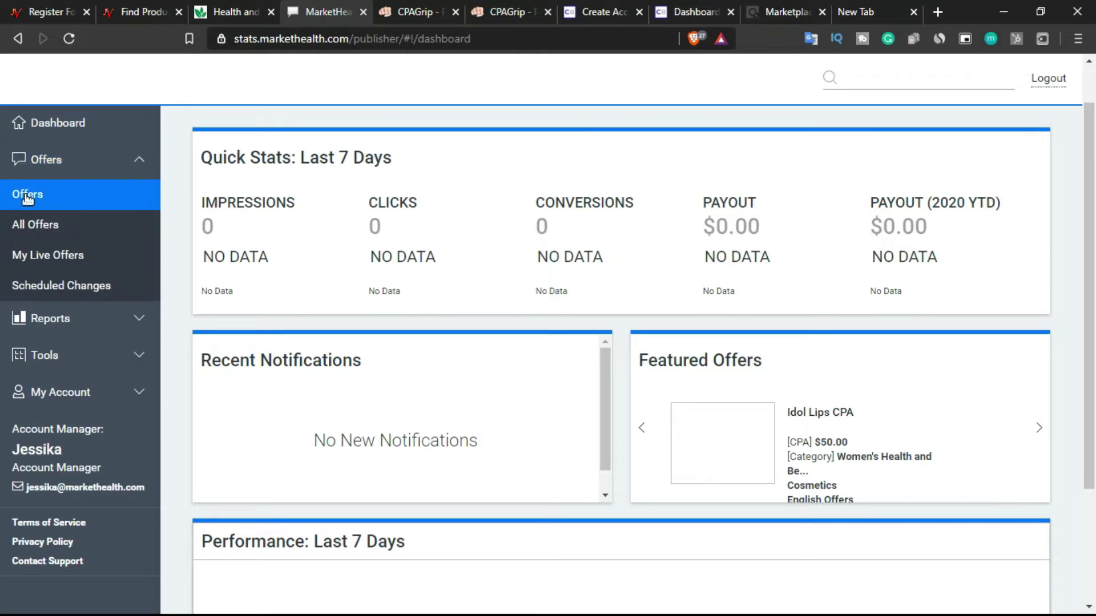
click(28, 194)
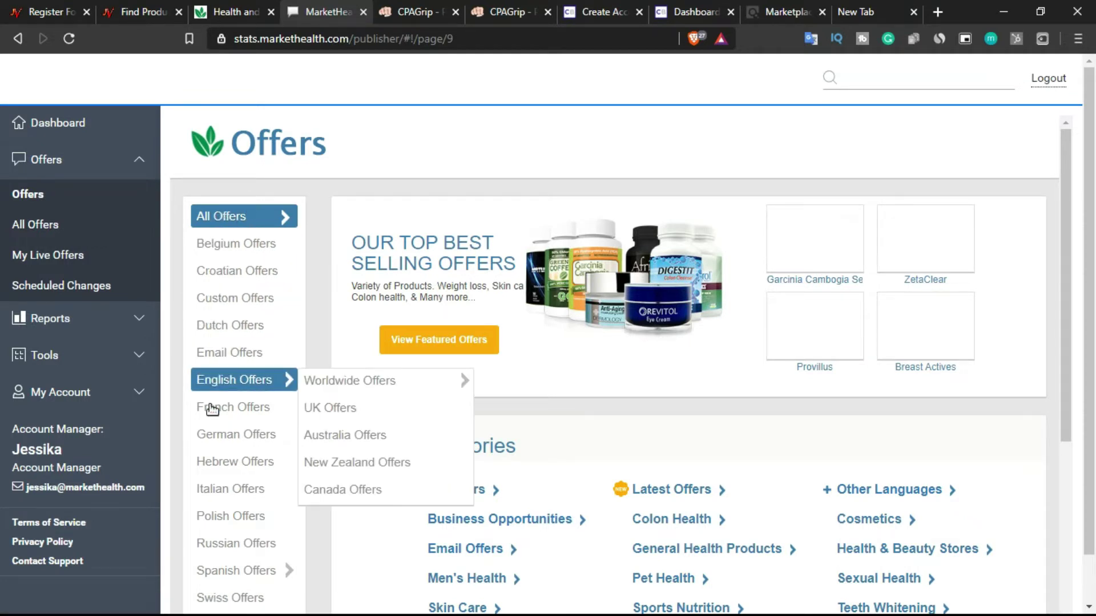
scroll(230, 385, down, 1)
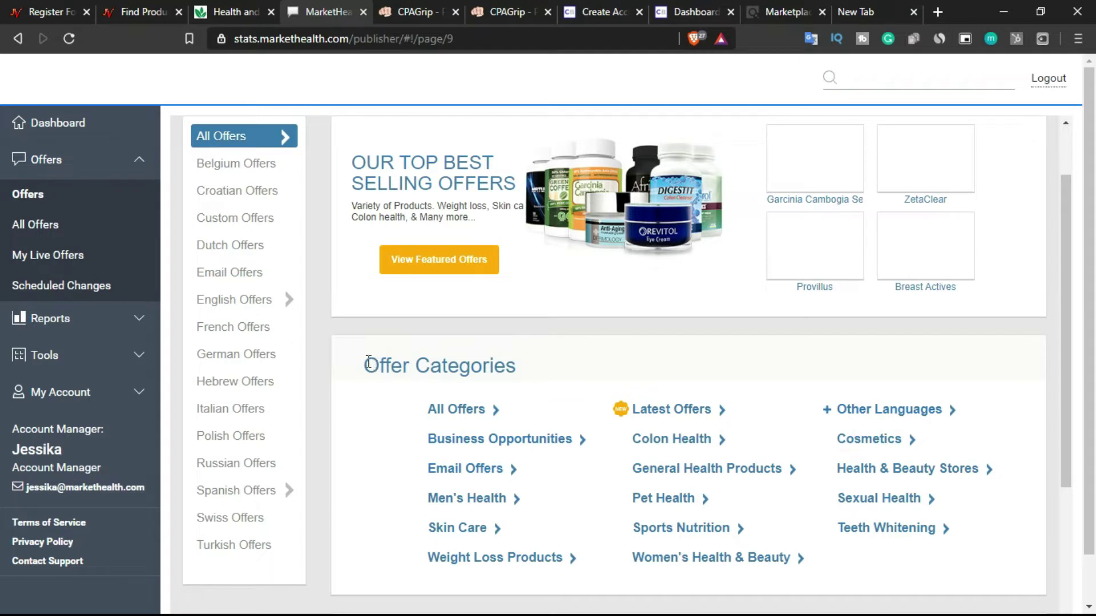
drag(368, 364, 634, 374)
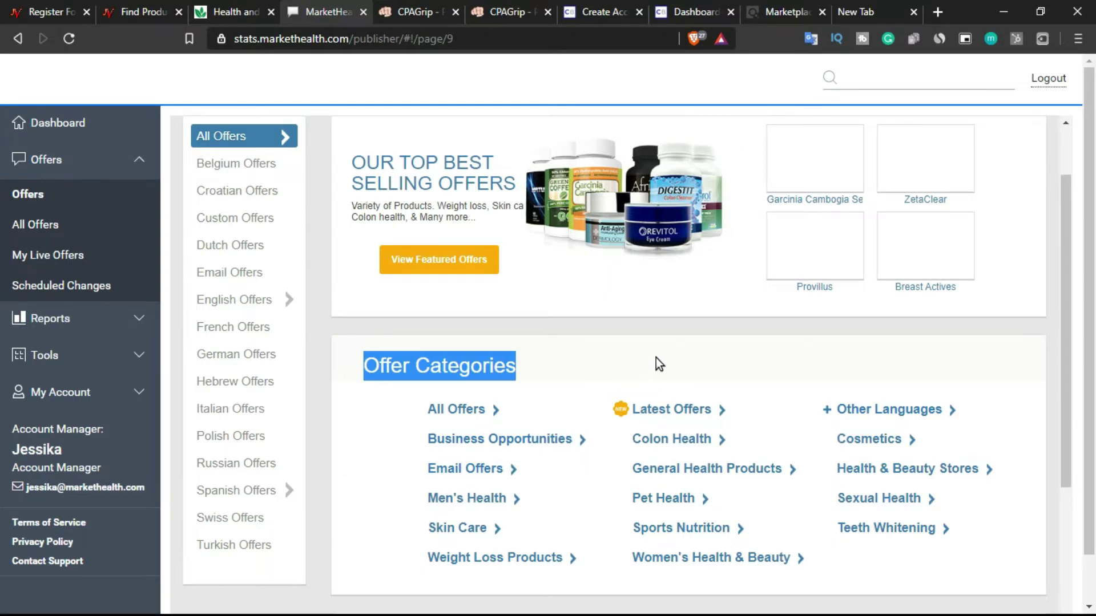
scroll(656, 357, up, 1)
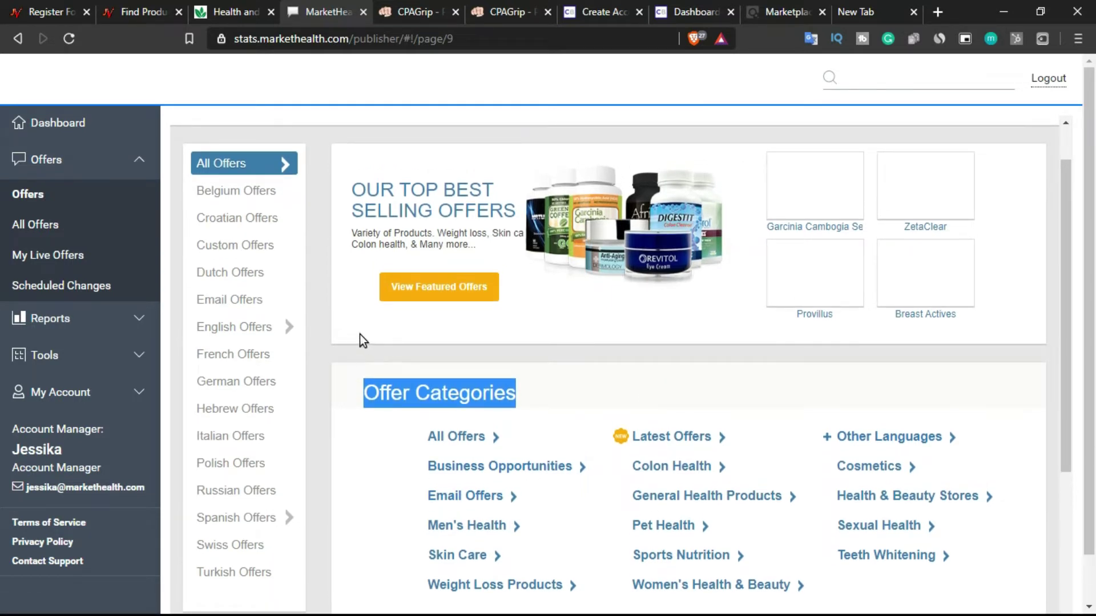
Switch to the CPAGrip publisher dashboard and open the URL / File Locker manager among the monetization tools.
click(412, 11)
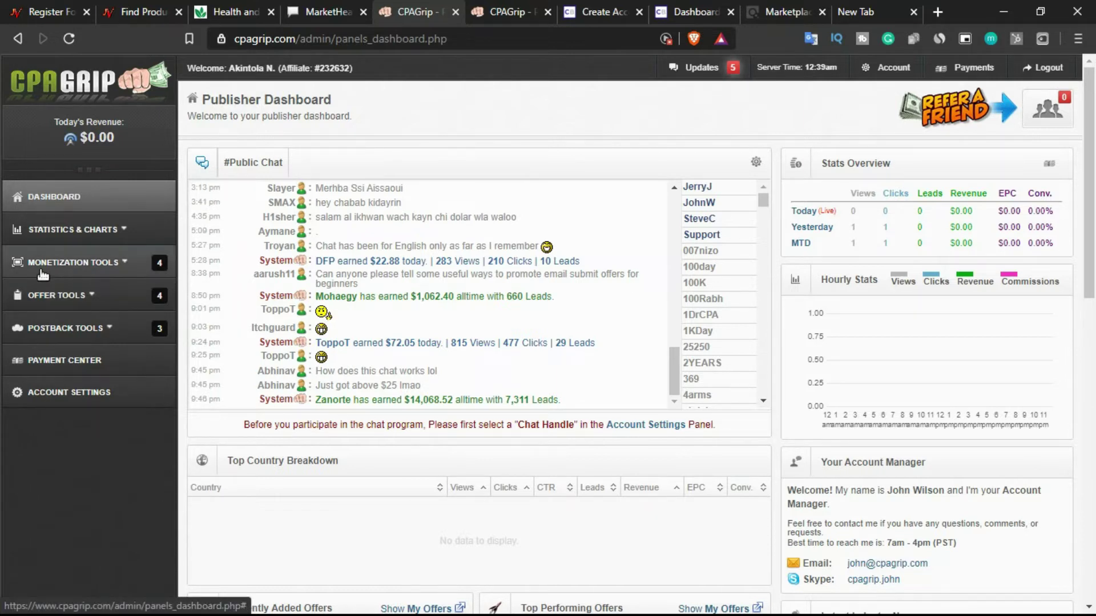
click(129, 264)
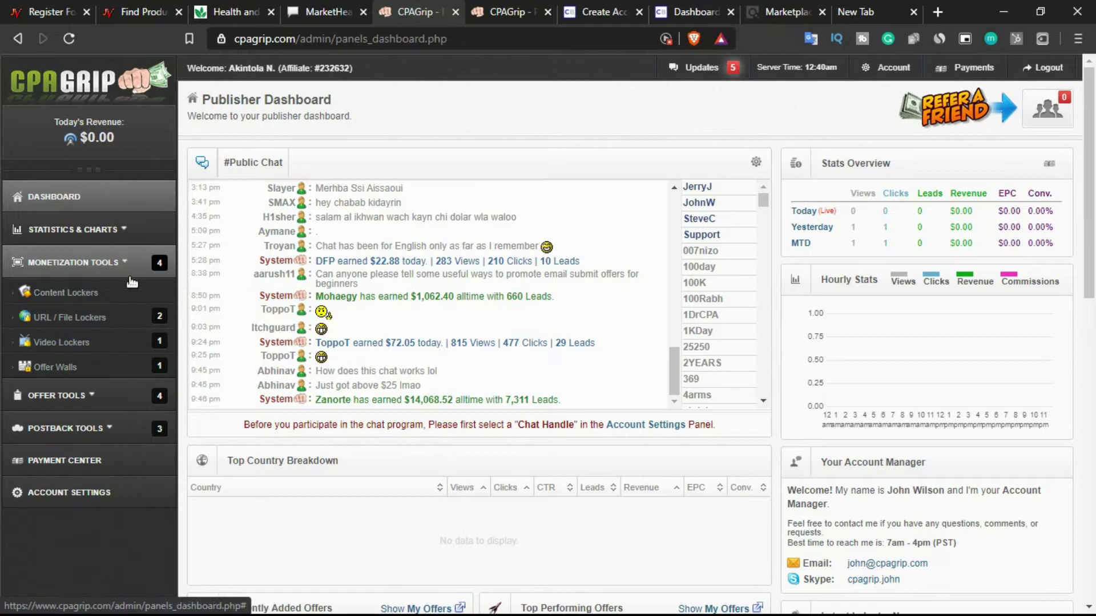
click(105, 319)
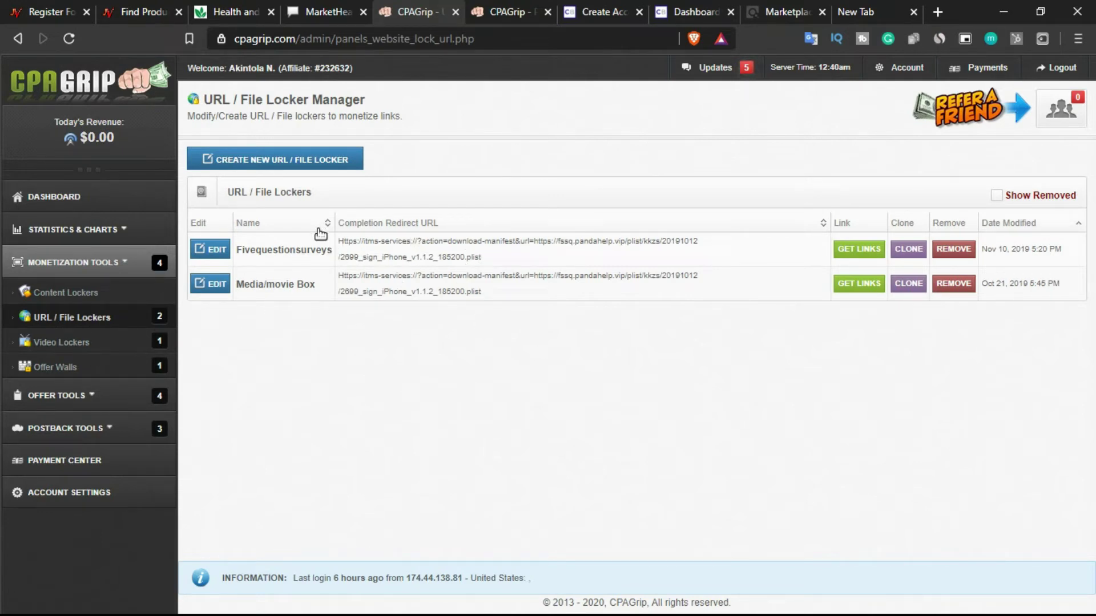
Generate the link for the Media/movie Box locker with the fasterfiles.net domain and copy it.
drag(256, 282, 316, 291)
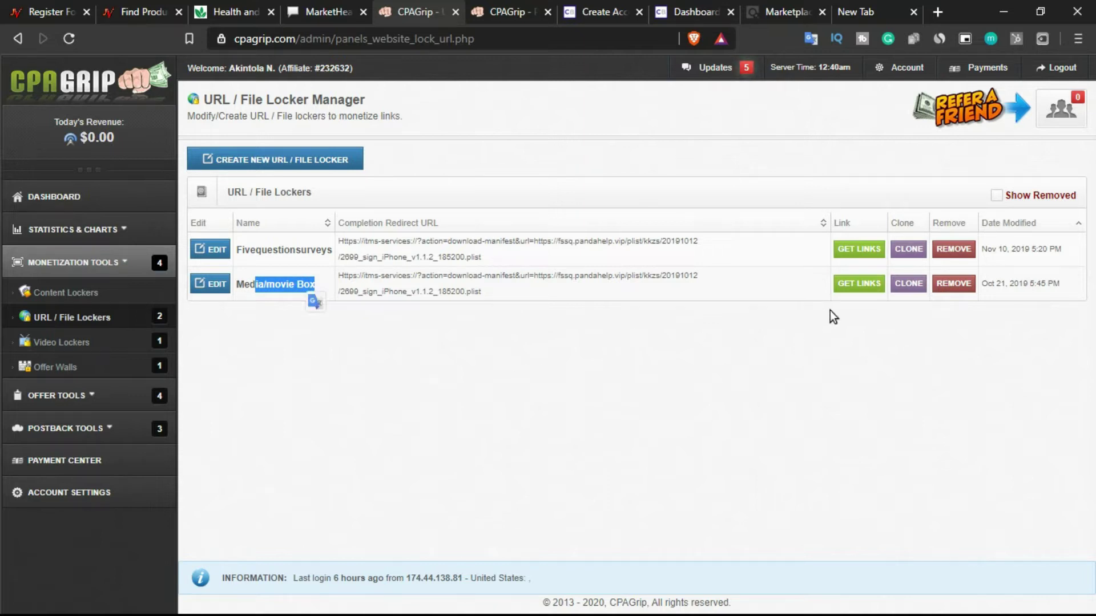
click(859, 283)
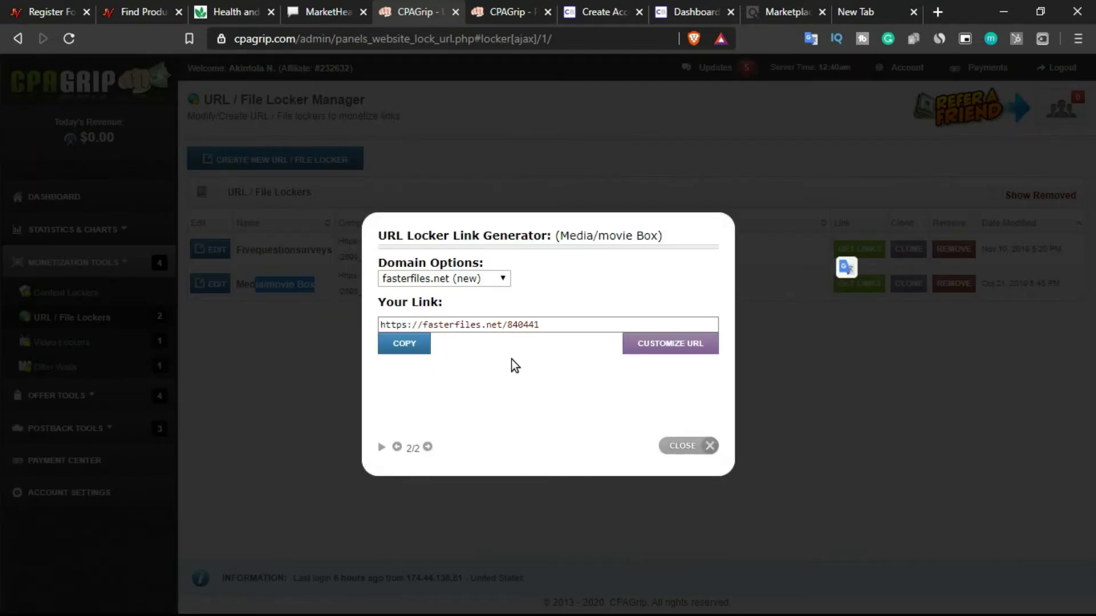
click(409, 349)
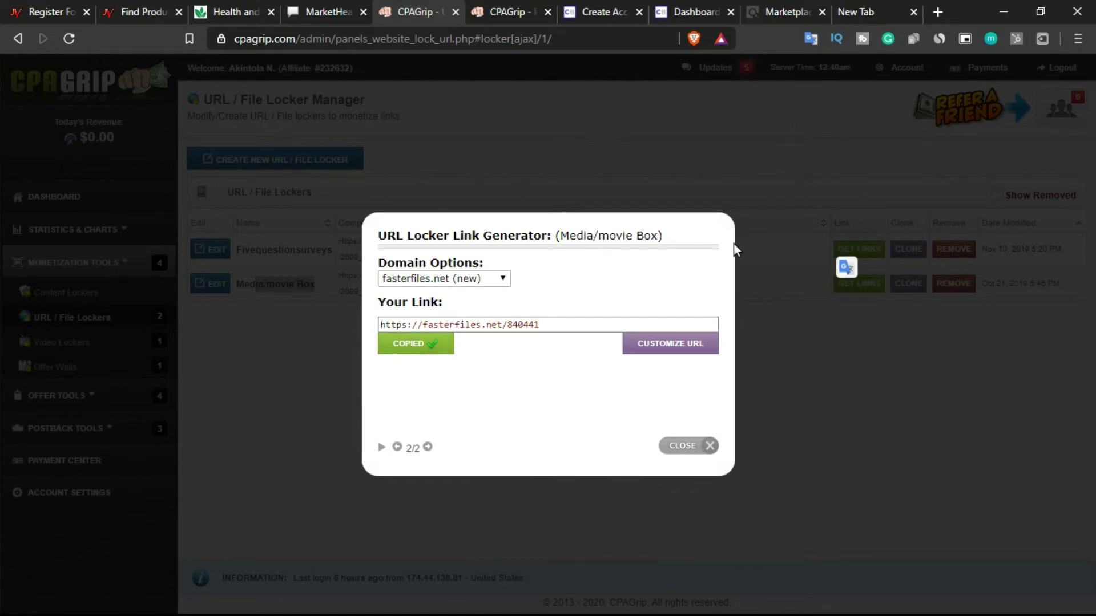
Open the copied fasterfiles.net locker link in a new tab and begin the download to examine its offers.
click(938, 12)
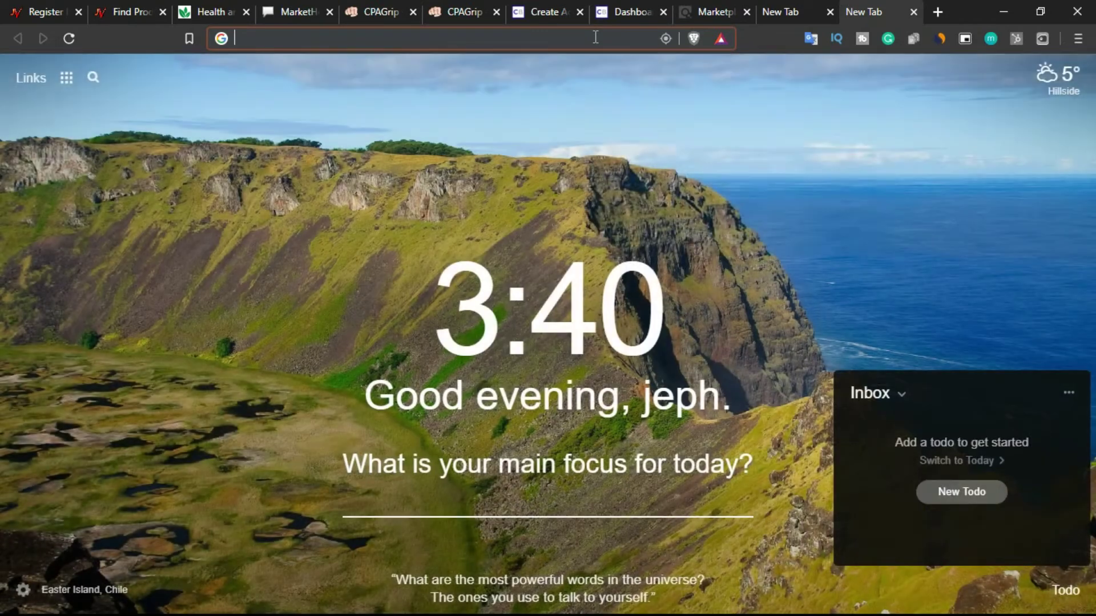
right_click(595, 36)
click(651, 168)
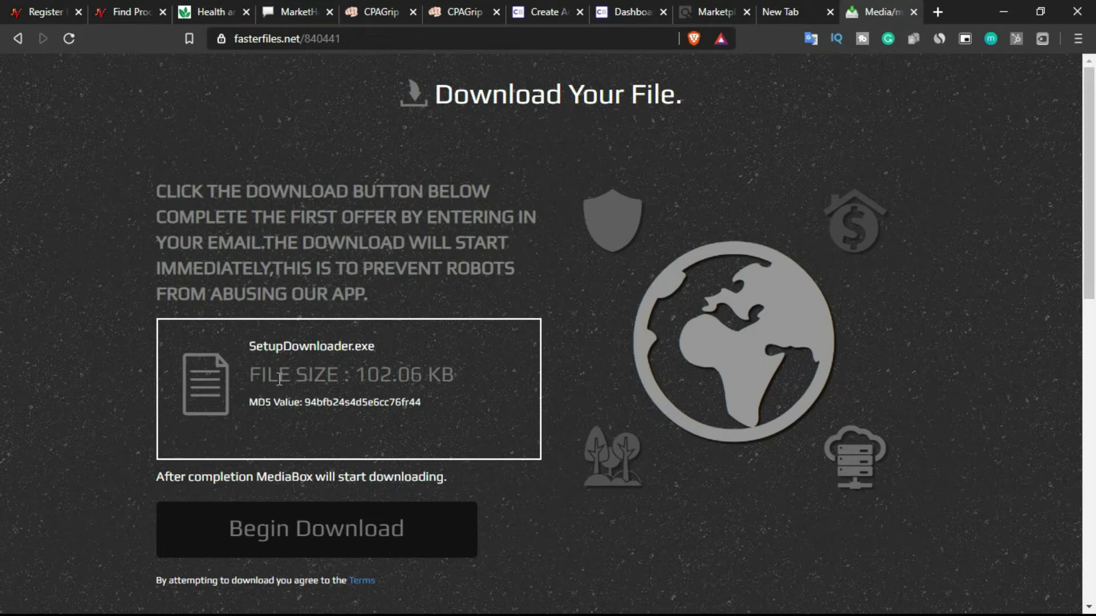
click(285, 529)
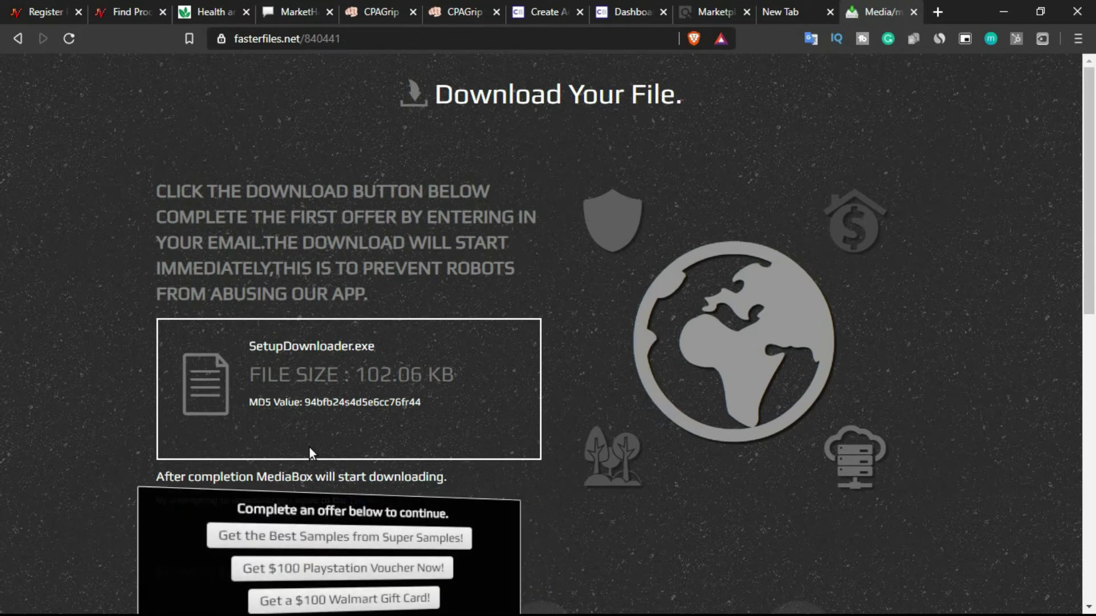
scroll(356, 391, down, 3)
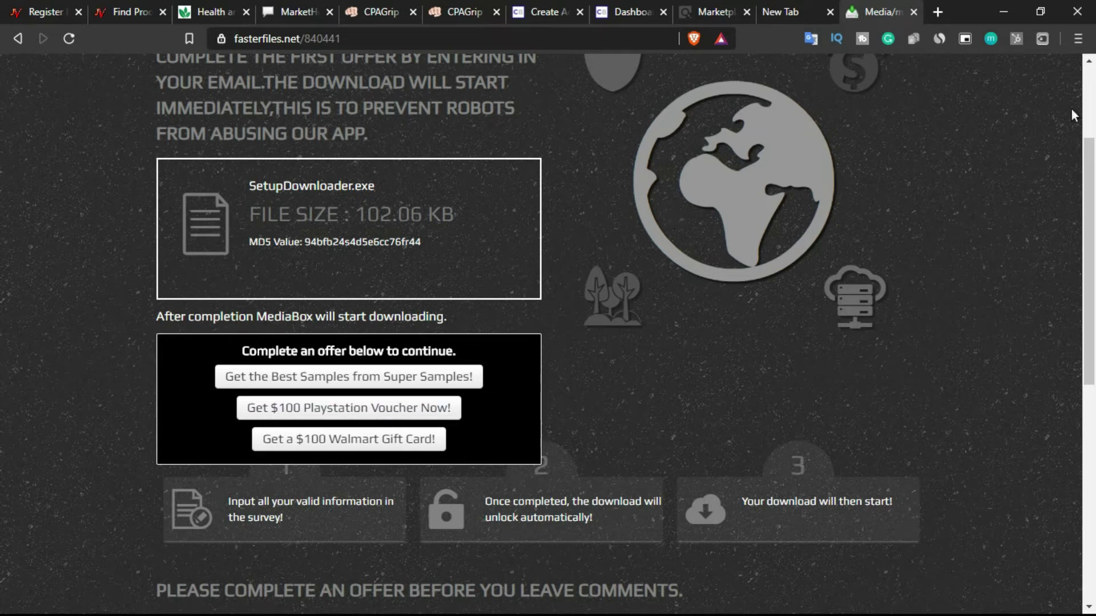
Close the locker download page, agreeing to leave the site, and dismiss the URL Locker Link Generator.
click(914, 12)
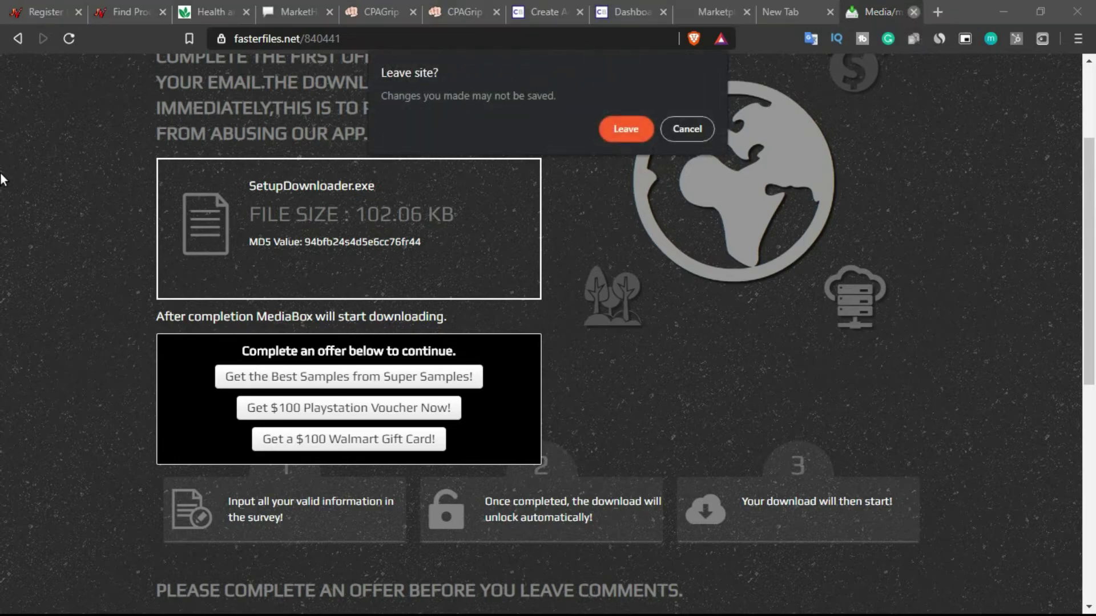
click(628, 128)
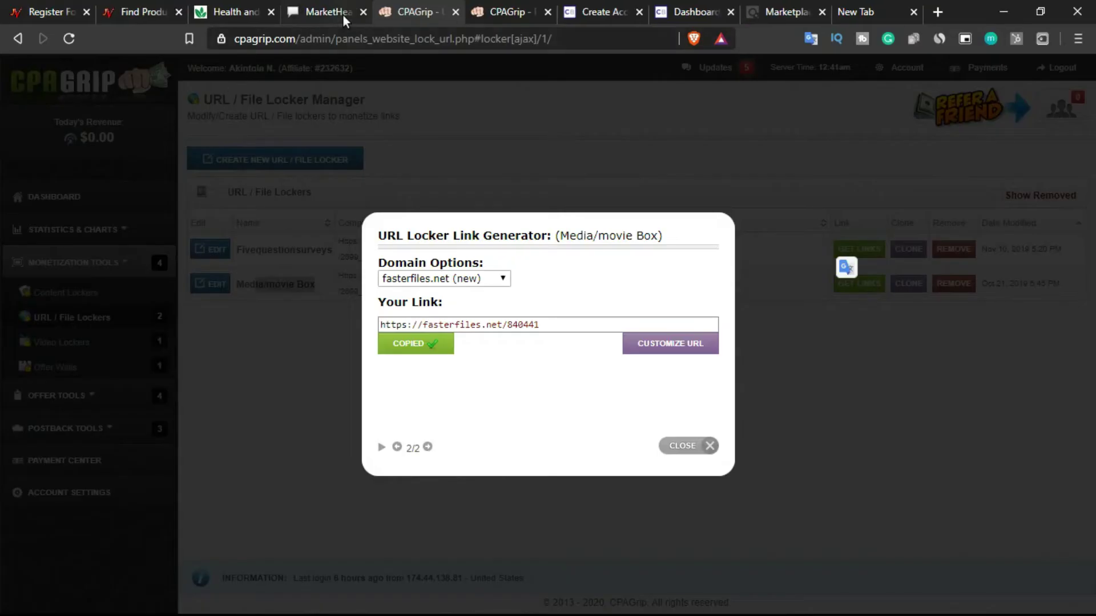
click(697, 448)
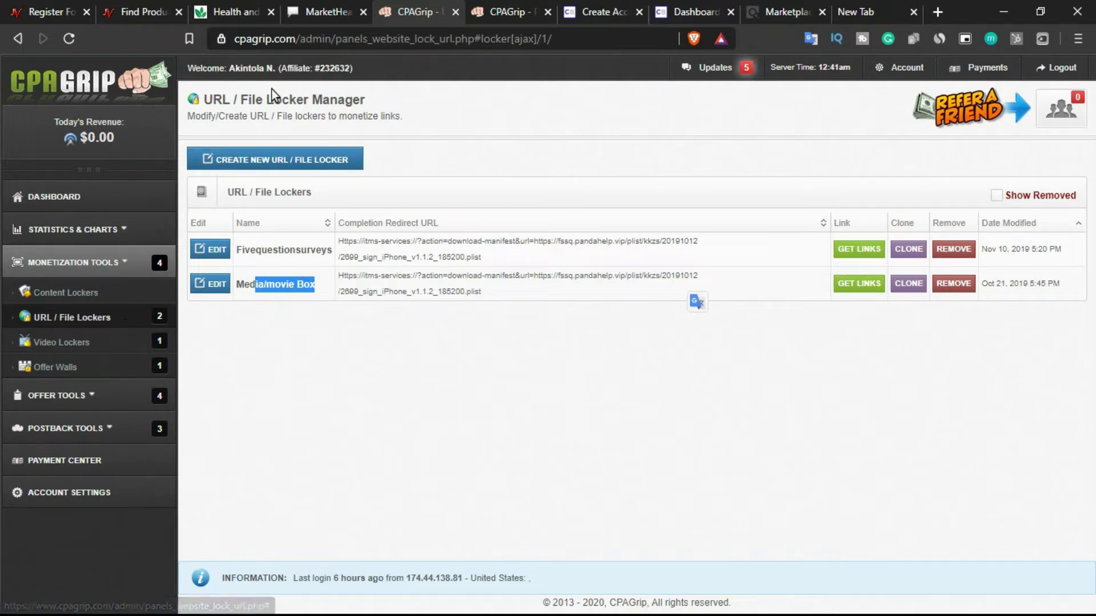
Show the CPAGrip publisher login page enlarged, checking its Register Now option alongside the URL / File Locker manager.
click(491, 4)
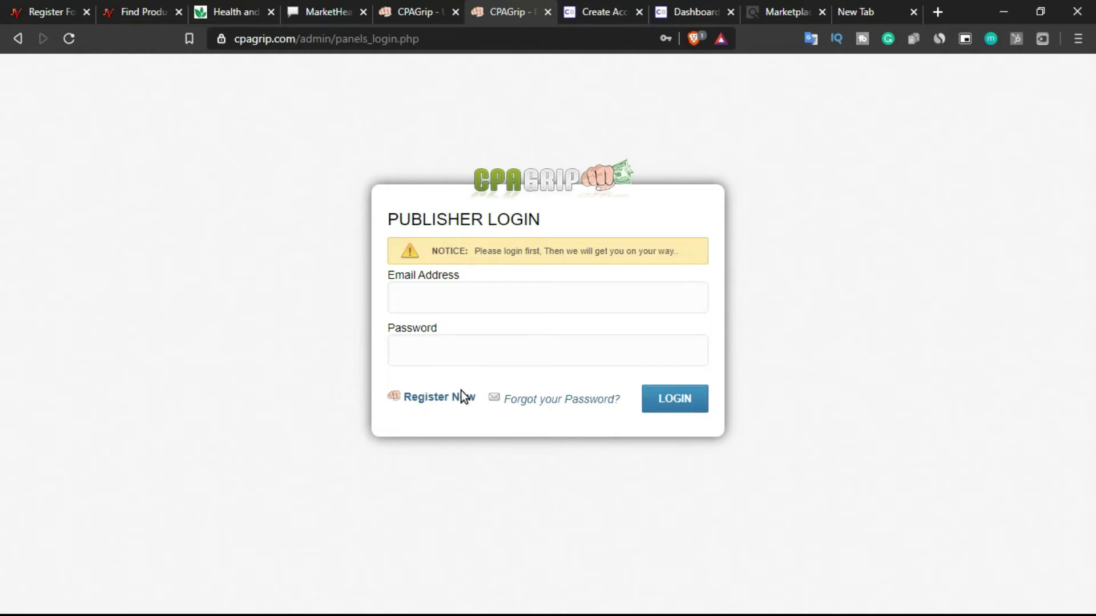
key(ctrl+plus)
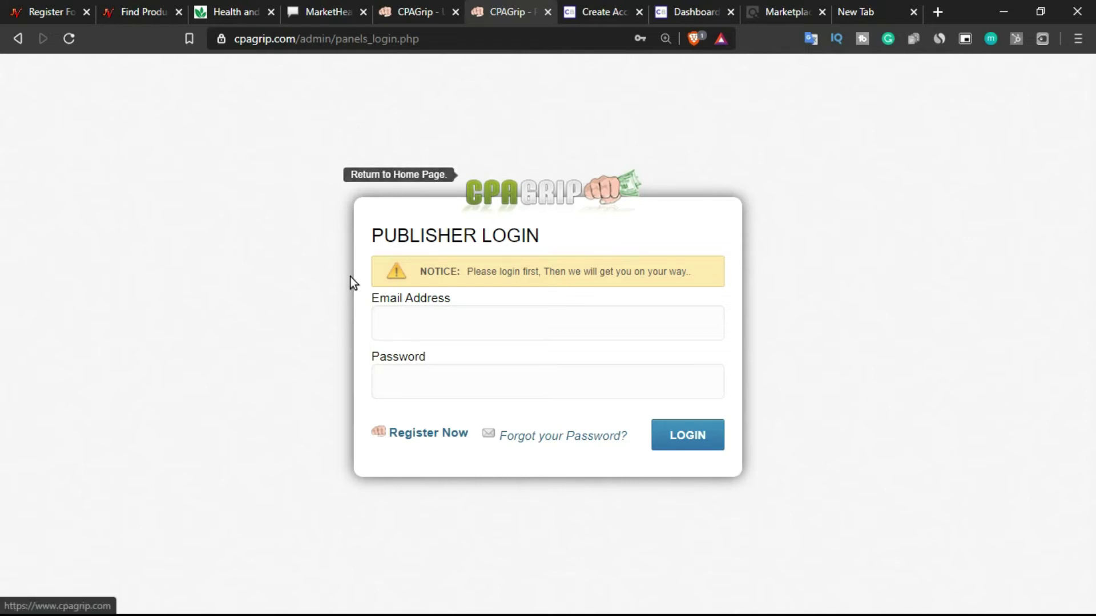
click(411, 3)
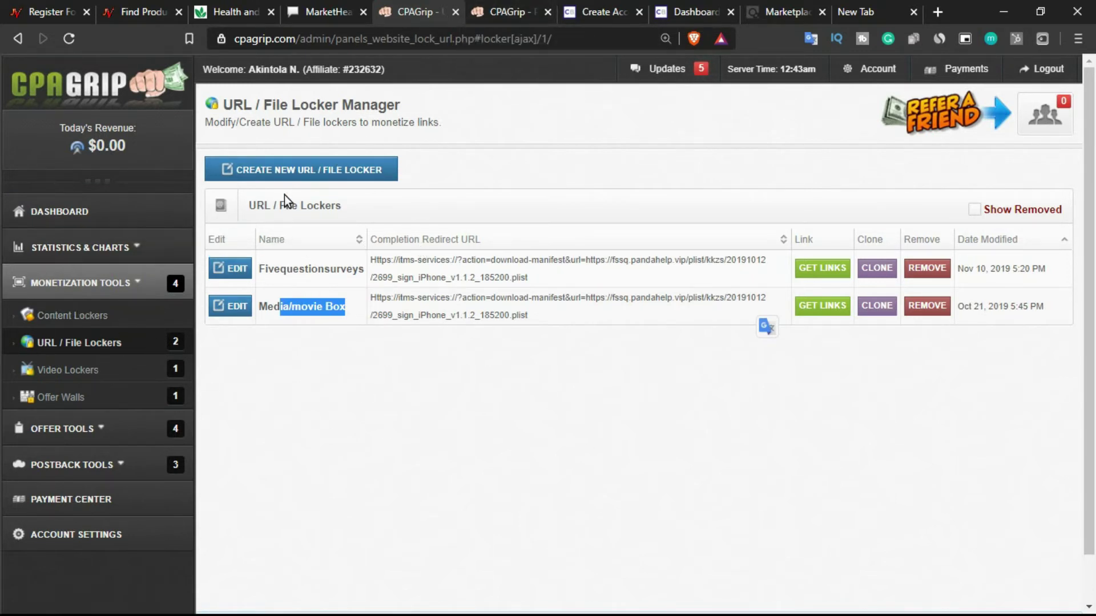
click(498, 9)
Switch to the ClickBank account creation page and look through the sign-up form's country list without choosing one.
click(576, 11)
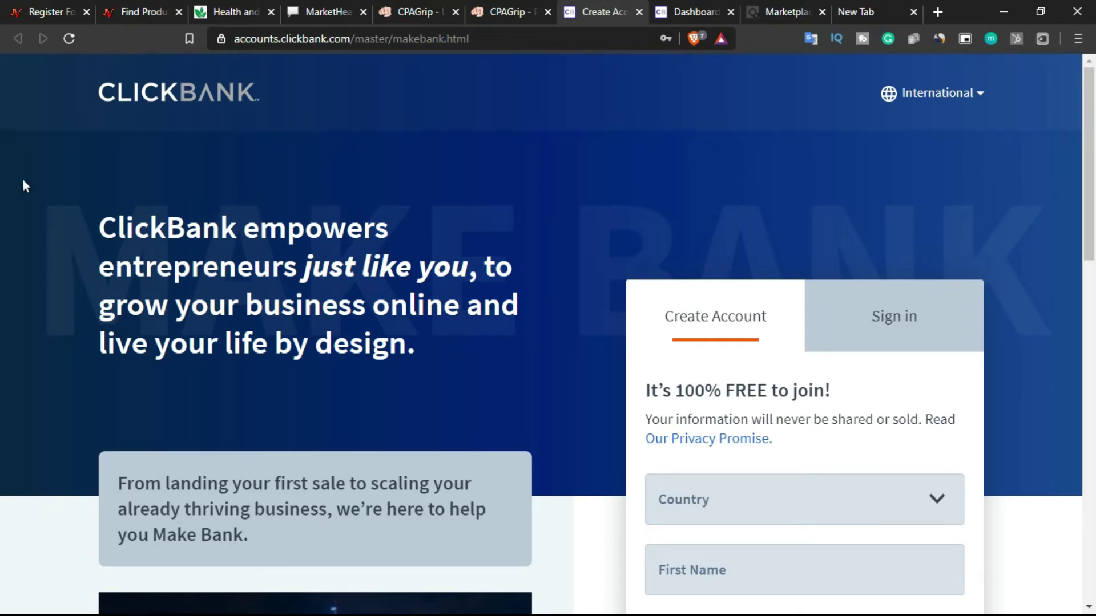
scroll(570, 271, down, 3)
click(676, 316)
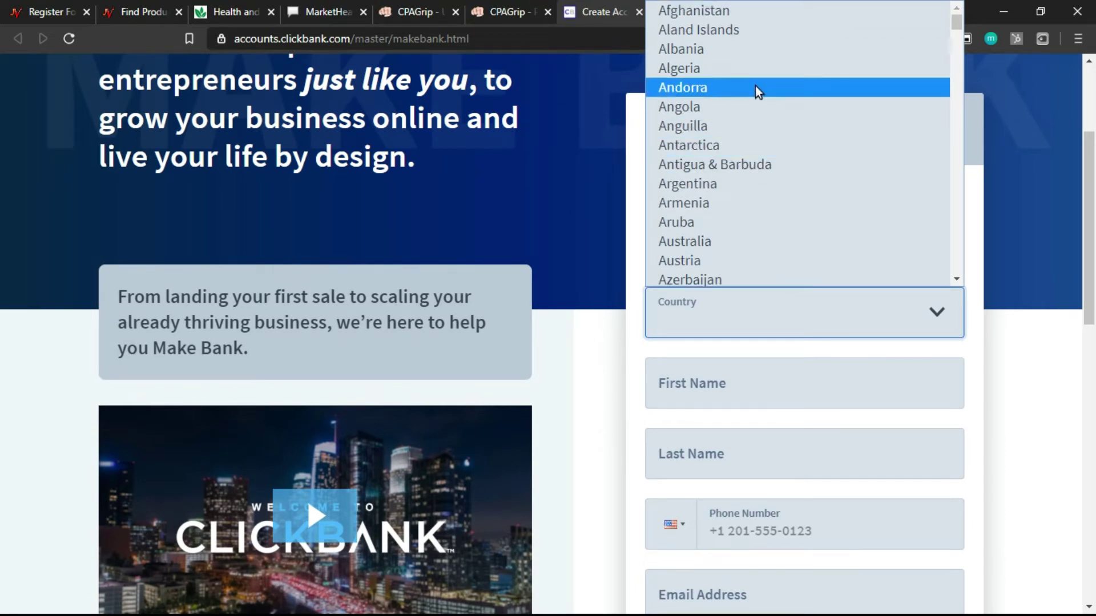
scroll(765, 63, down, 5)
scroll(764, 64, down, 10)
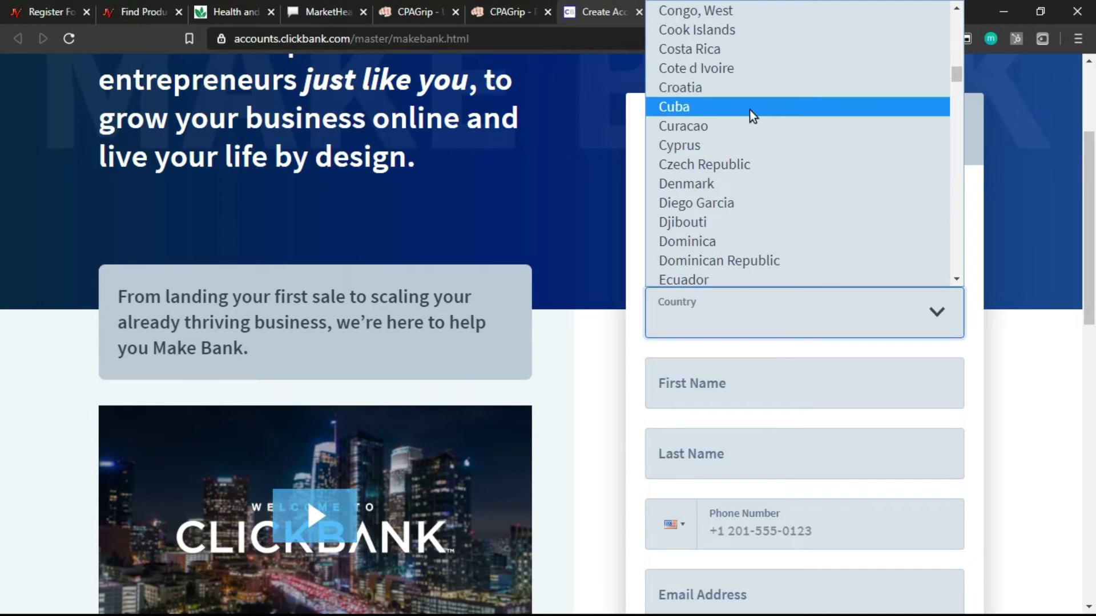
click(524, 99)
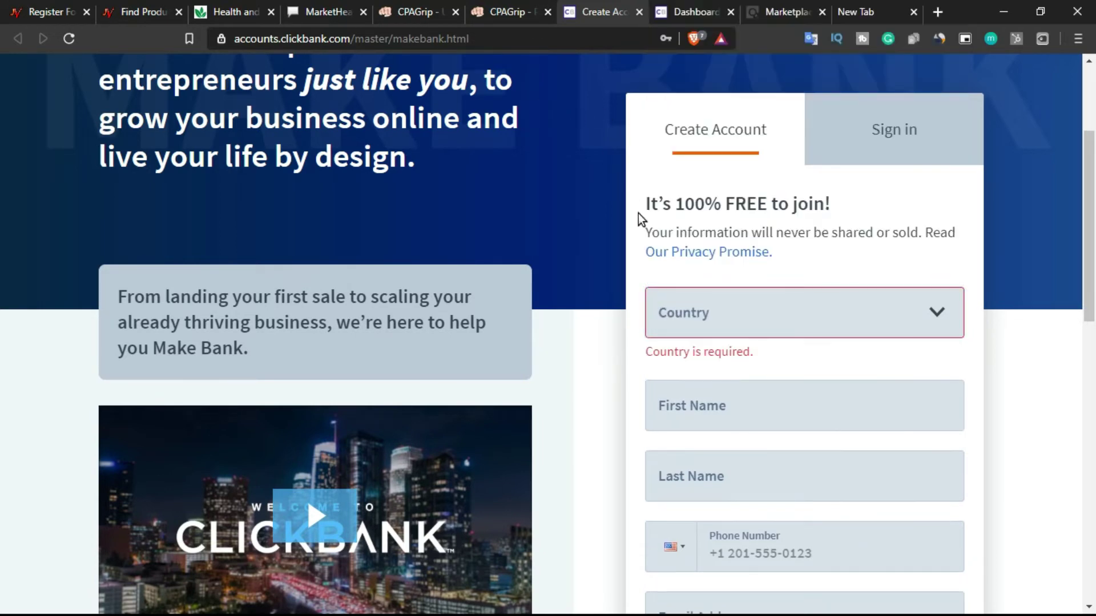
Examine the remaining ClickBank sign-up fields, including the phone country codes and password requirements.
scroll(611, 226, down, 3)
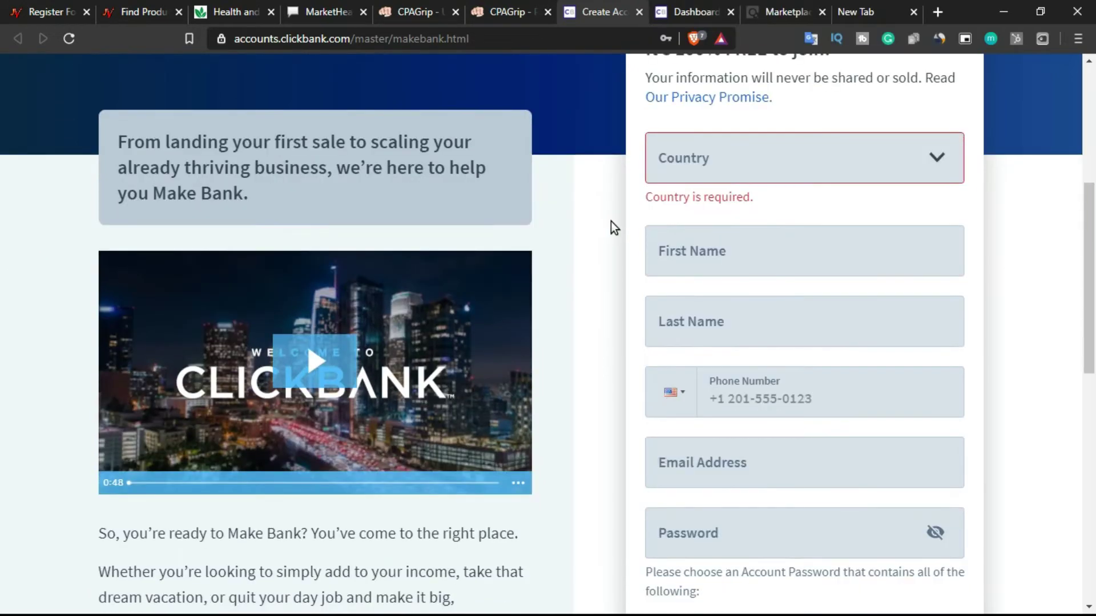
scroll(668, 242, down, 2)
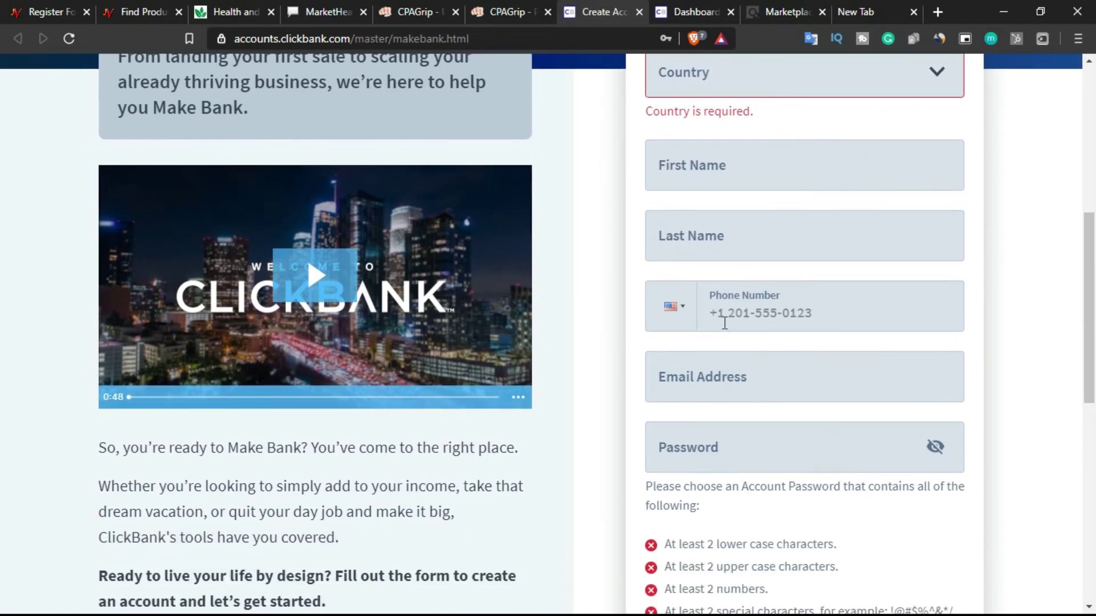
scroll(716, 310, down, 1)
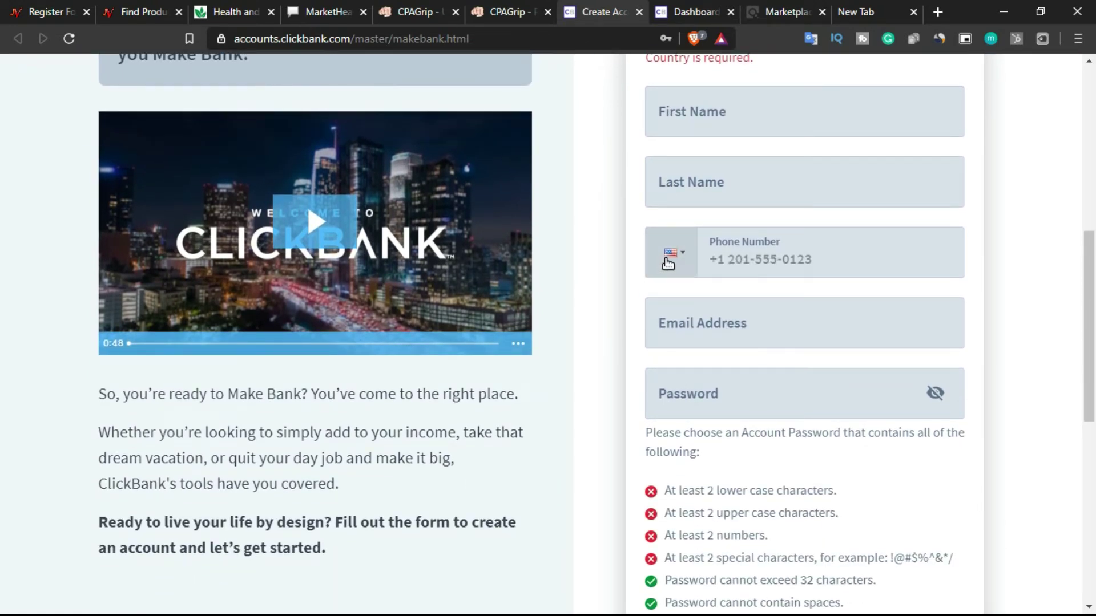
click(687, 260)
scroll(697, 308, down, 3)
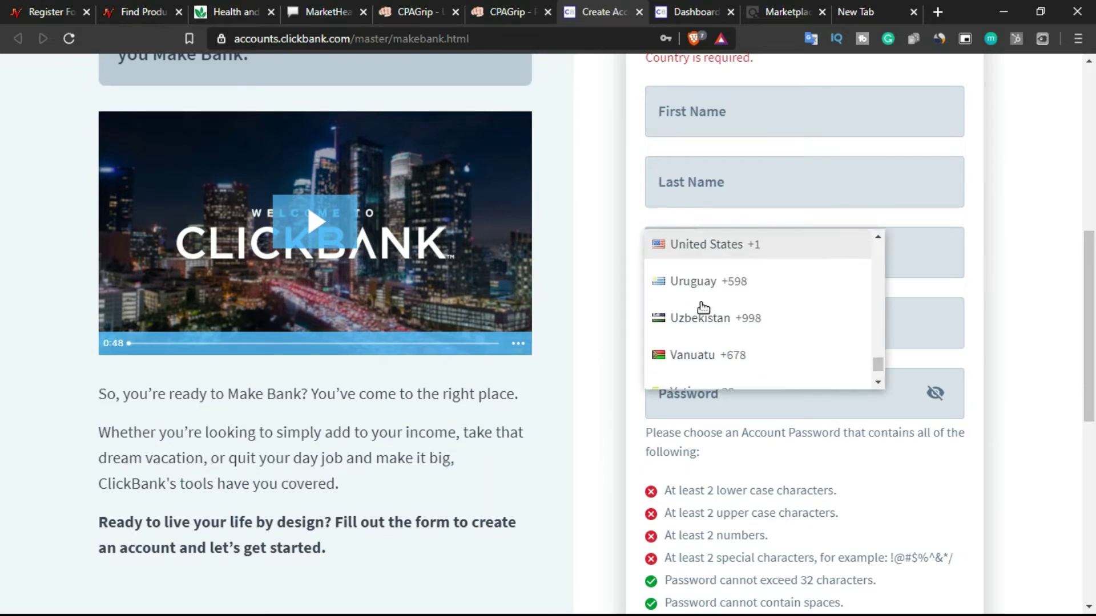
scroll(697, 306, up, 6)
click(573, 240)
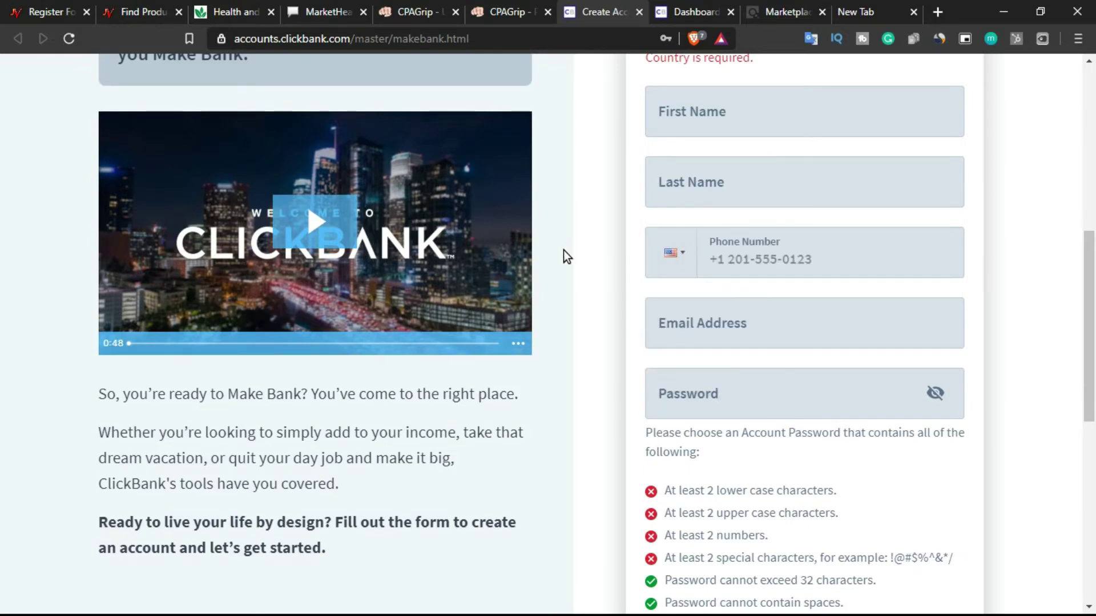
scroll(563, 250, up, 6)
scroll(559, 235, up, 3)
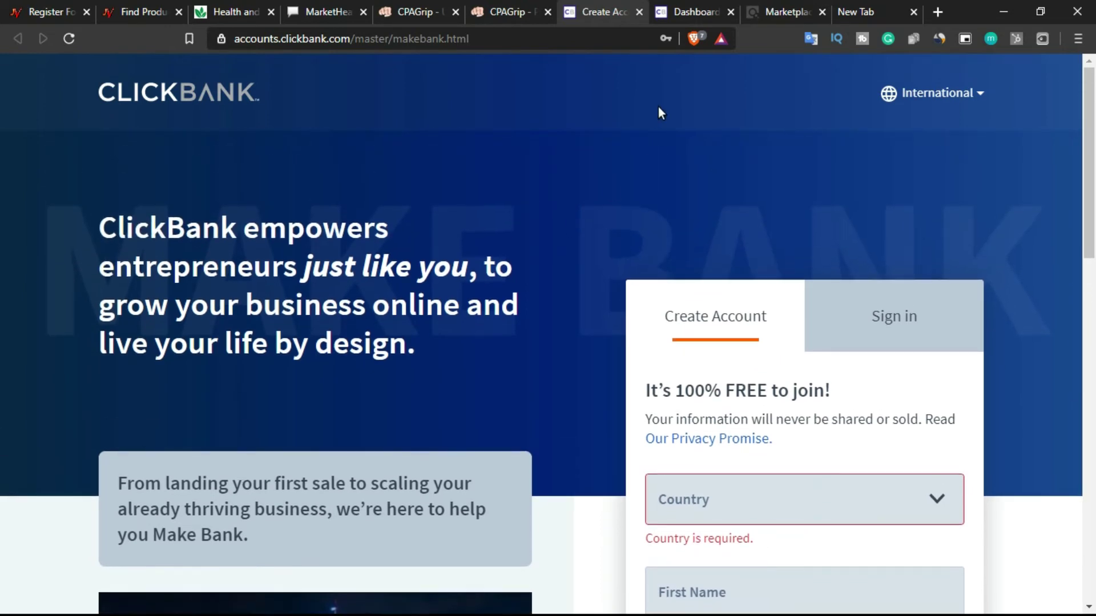
View the ClickBank account nicknames page, and open the Business / Investing category in the marketplace.
click(679, 12)
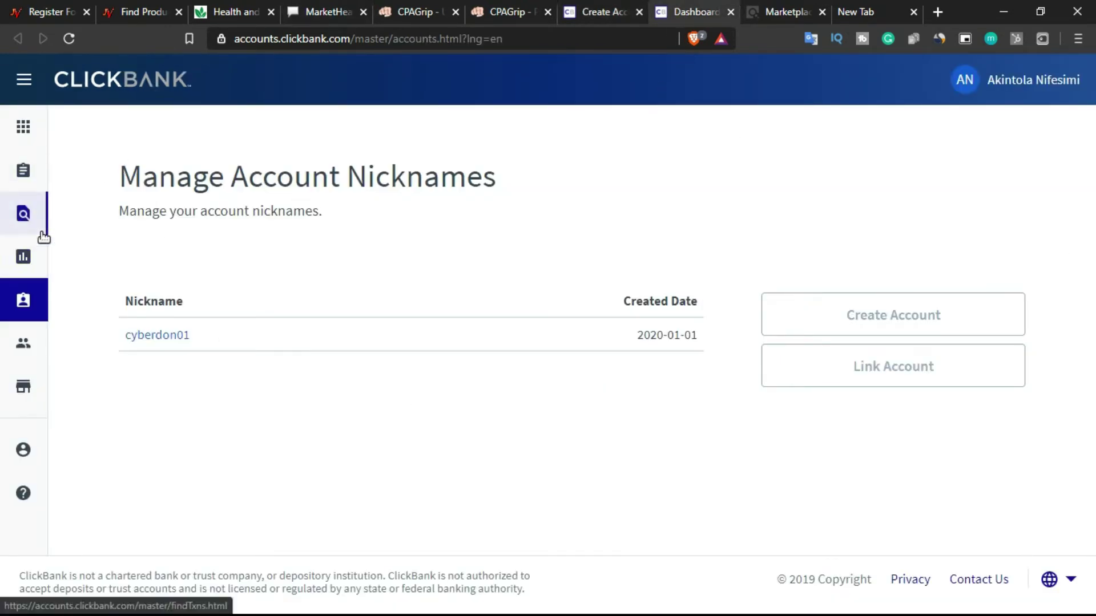
click(794, 3)
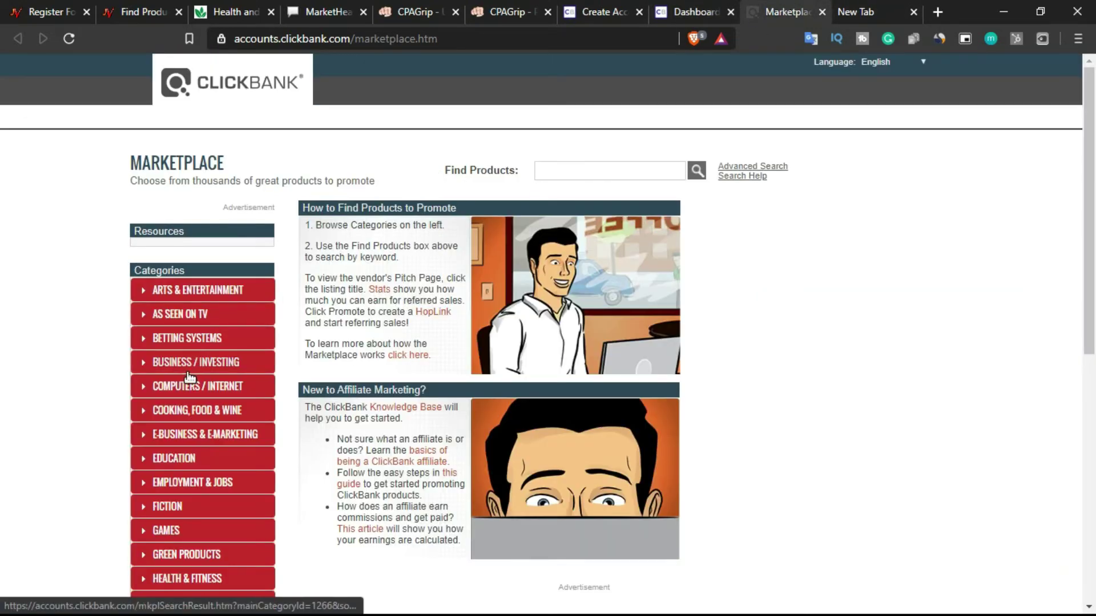
click(159, 363)
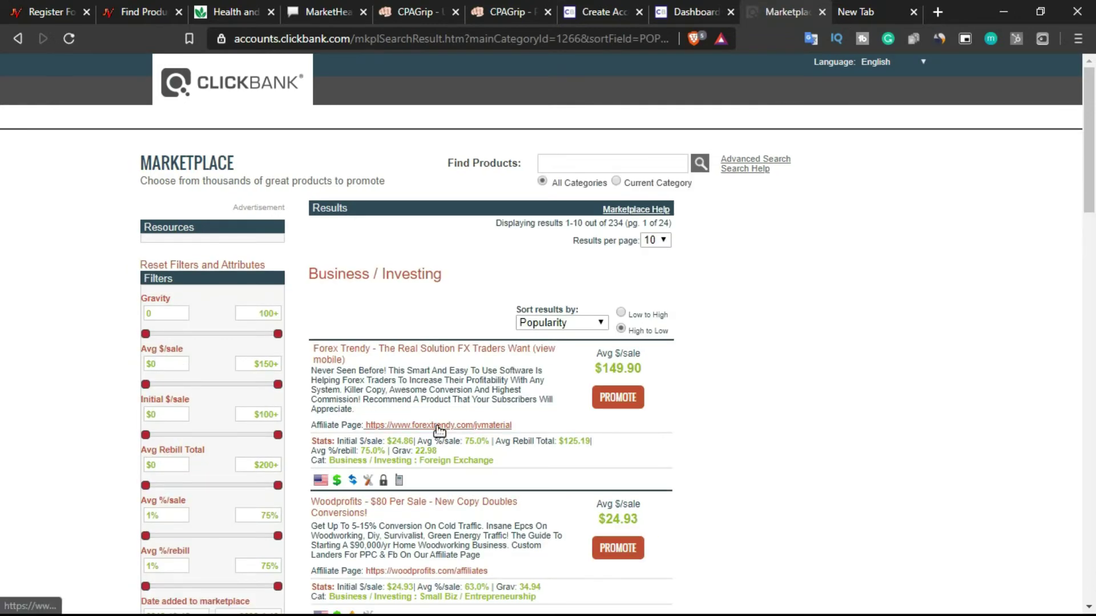
Examine the Business / Investing product listings, highlighting part of the Forex Trendy description and clearing the highlight.
scroll(422, 422, down, 2)
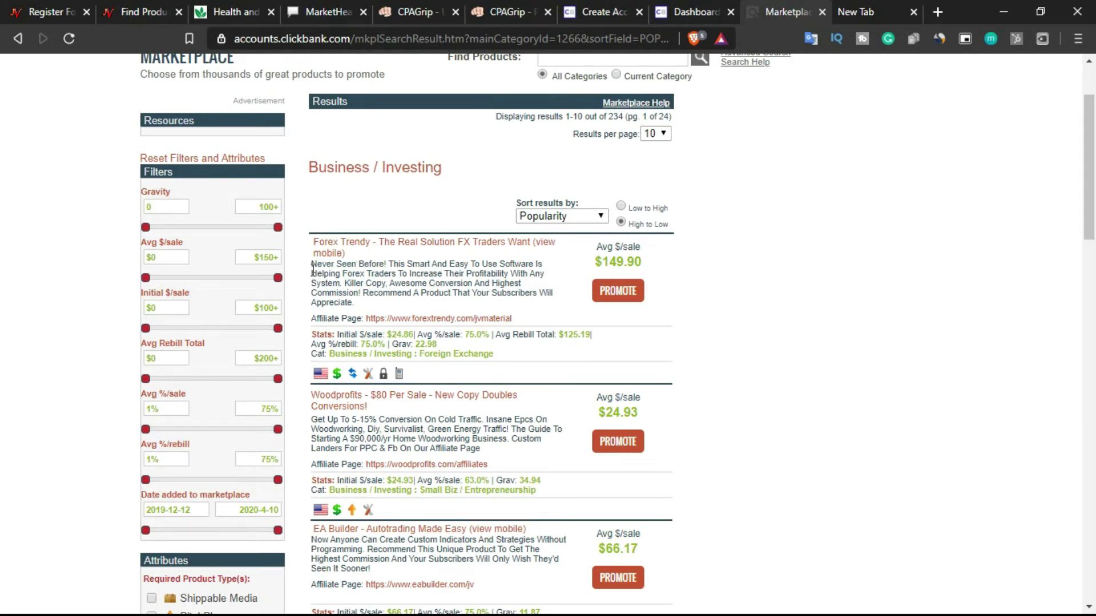
drag(322, 264, 381, 284)
scroll(320, 381, down, 2)
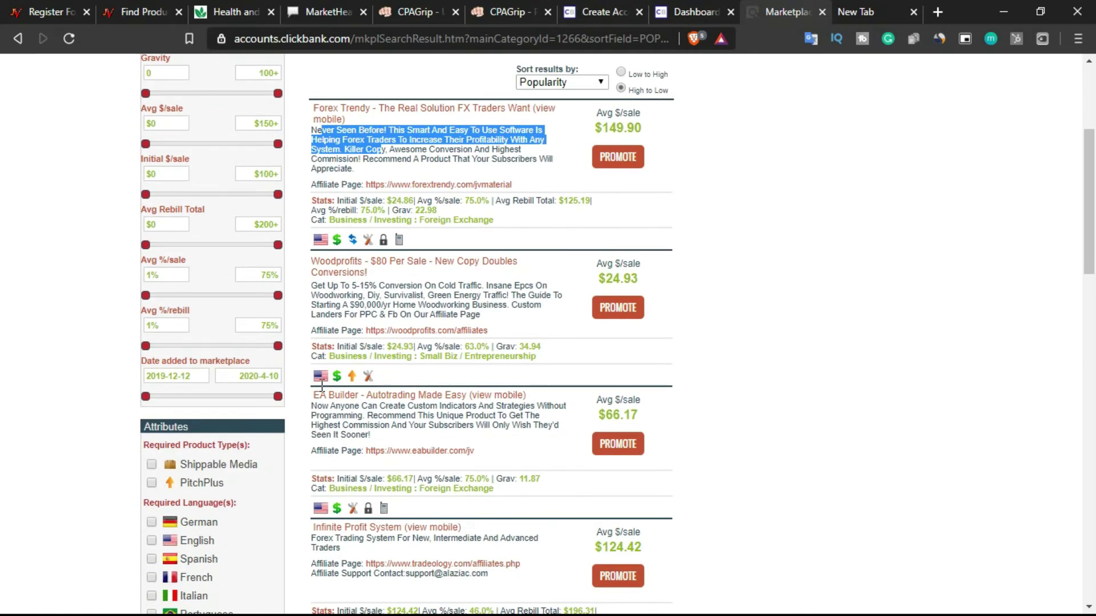
scroll(320, 381, down, 7)
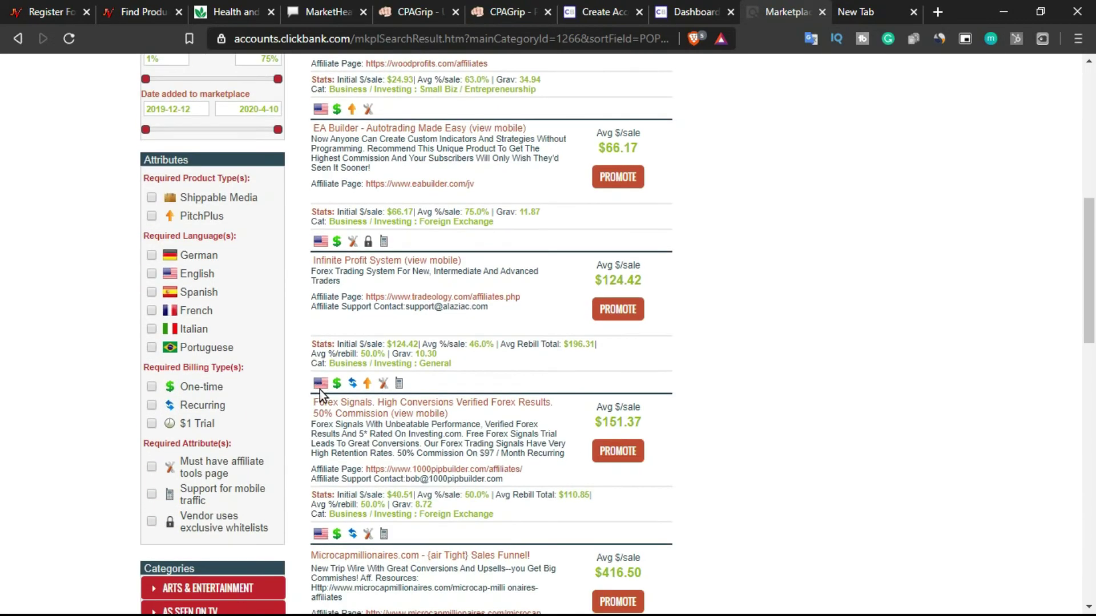
scroll(327, 373, up, 3)
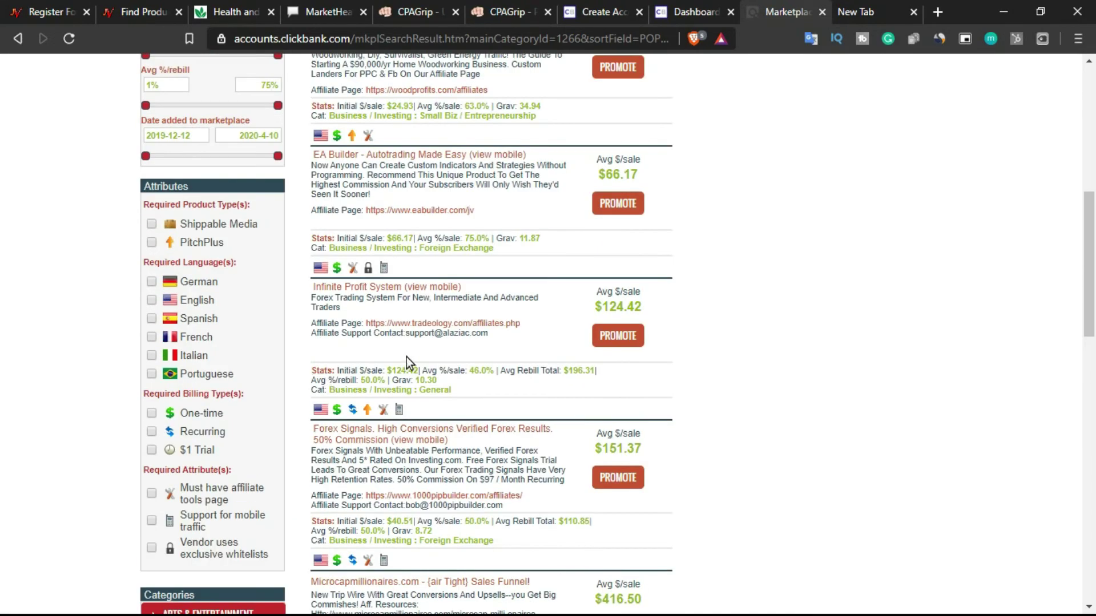
scroll(432, 341, up, 6)
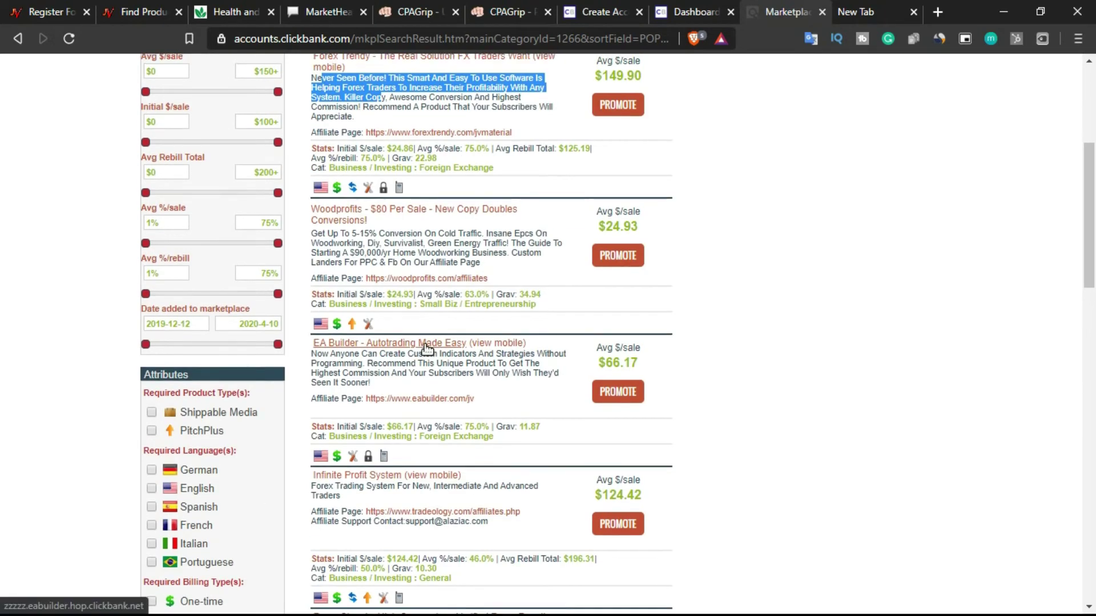
click(442, 257)
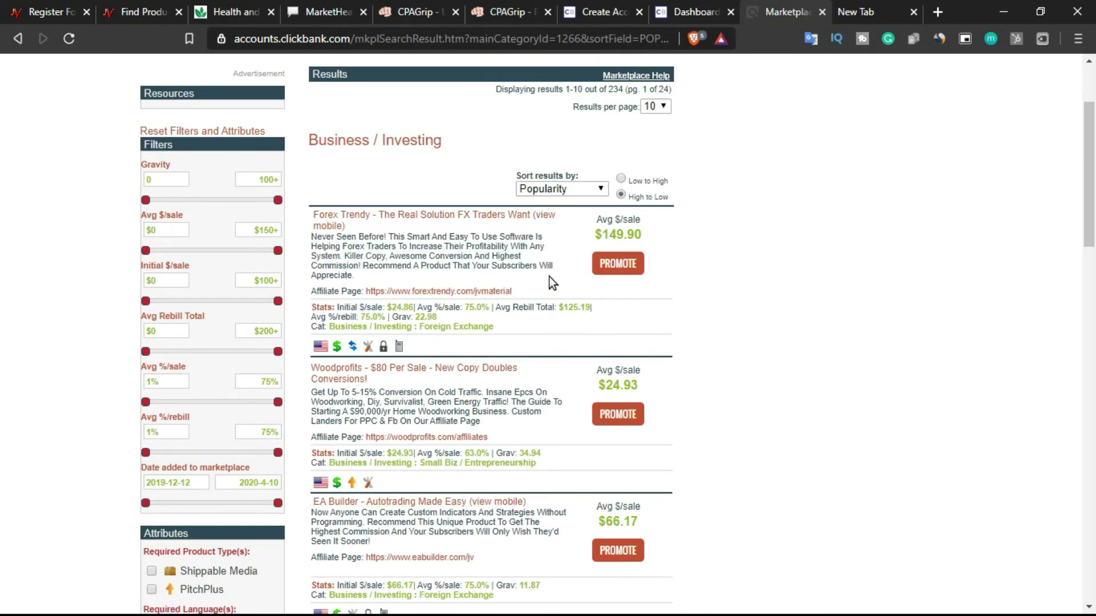
View the HopLink generator for Forex Trendy and for Woodprofits, closing each window without generating a link.
click(615, 267)
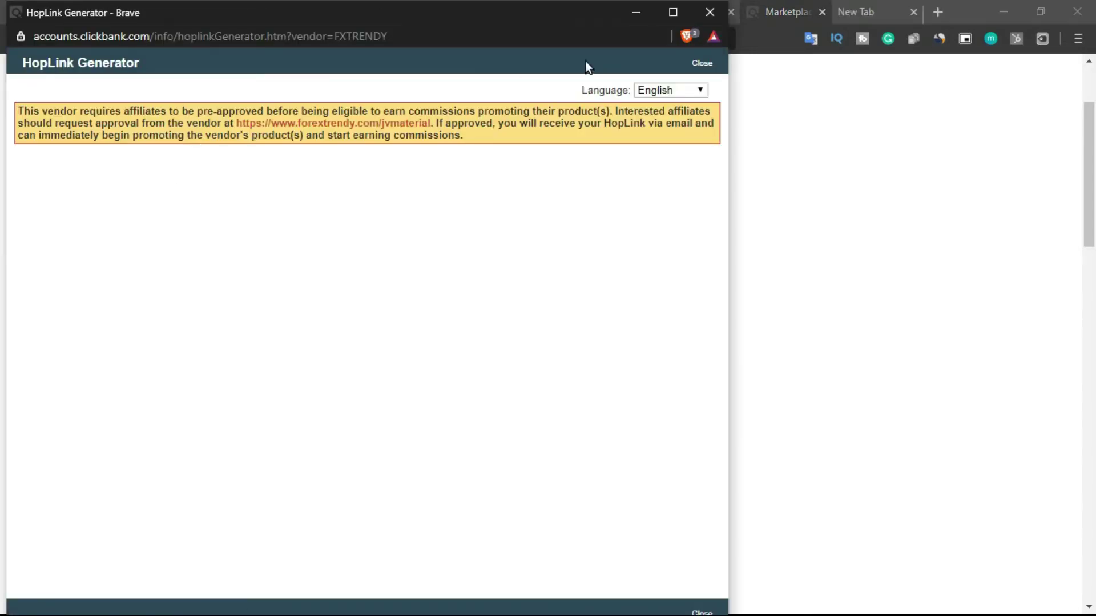
click(709, 12)
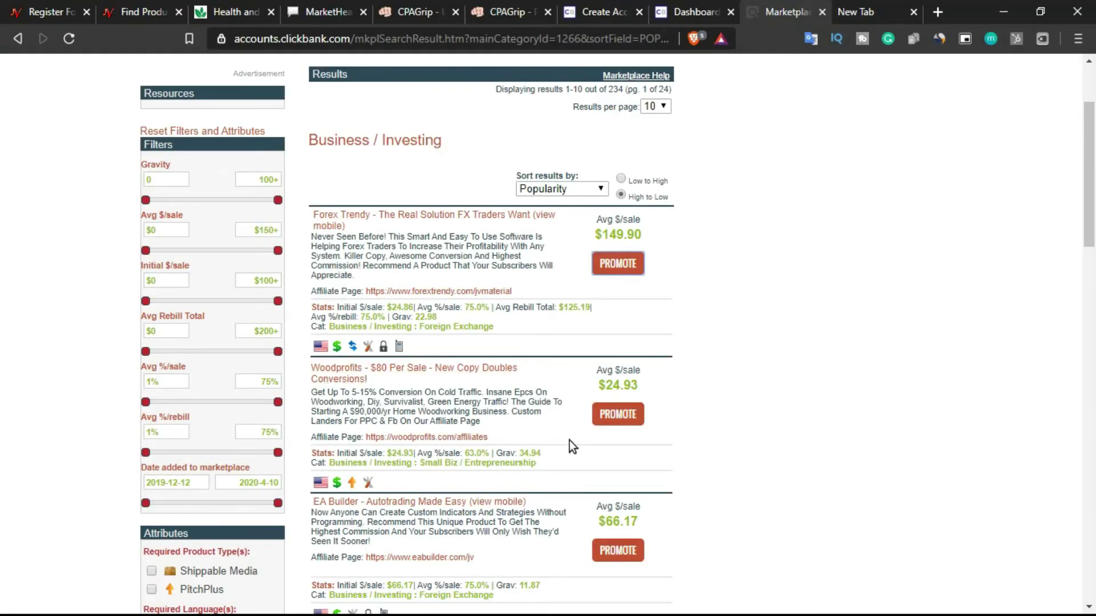
click(617, 414)
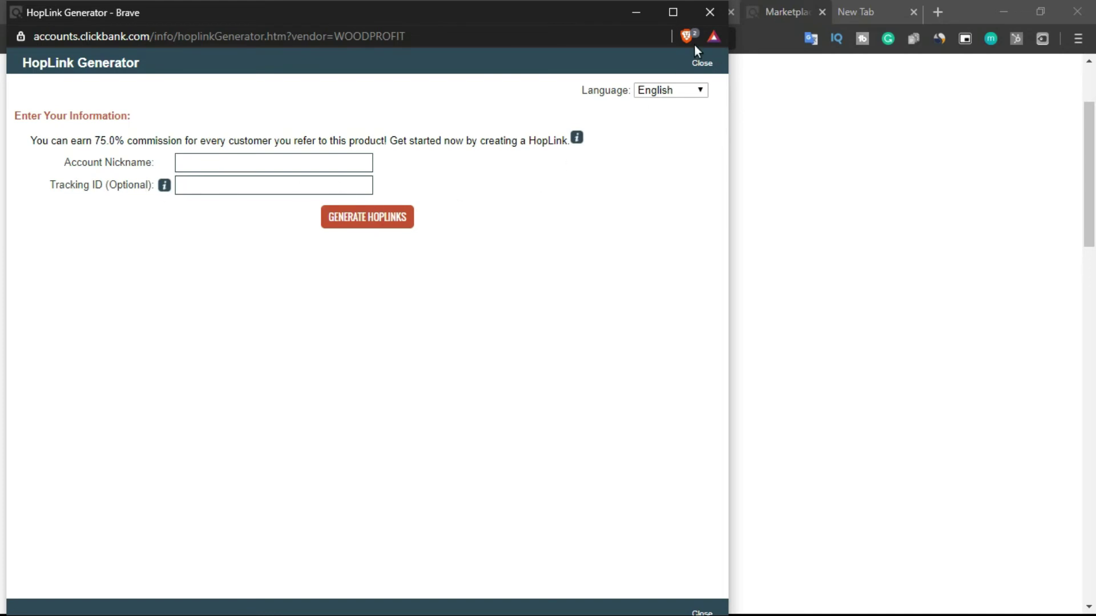
click(709, 12)
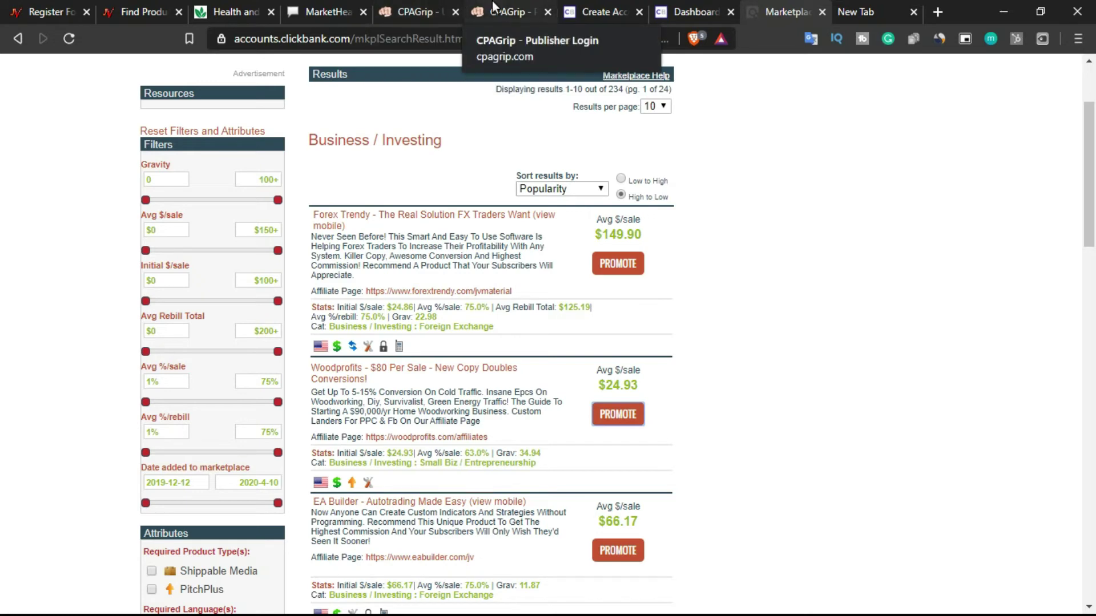
Open the getreferrals.us website in the empty browser tab and go to its order shop.
click(843, 7)
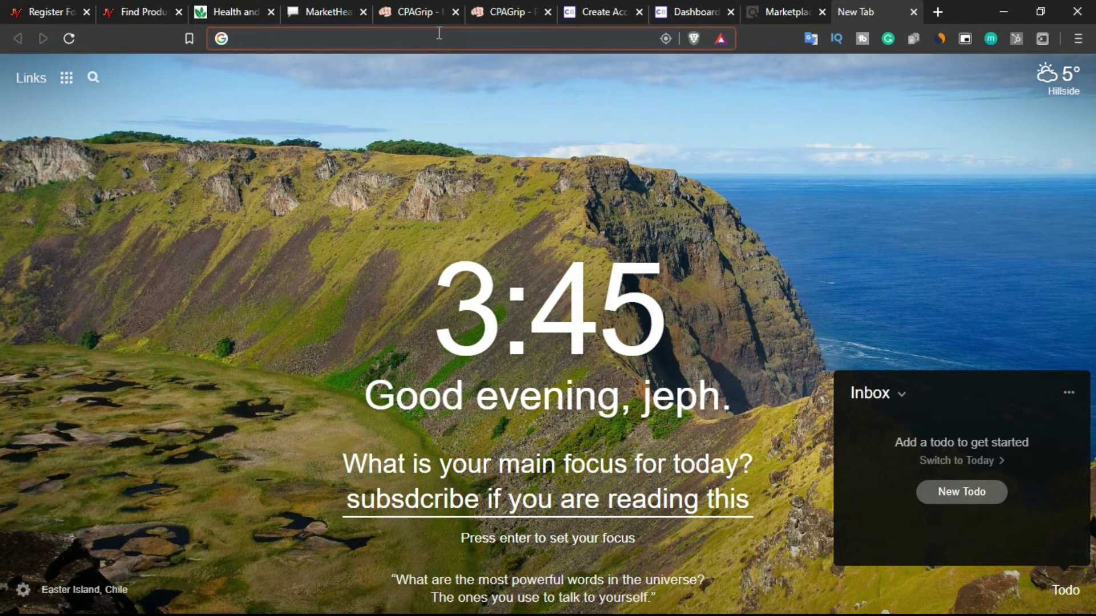
text(www)
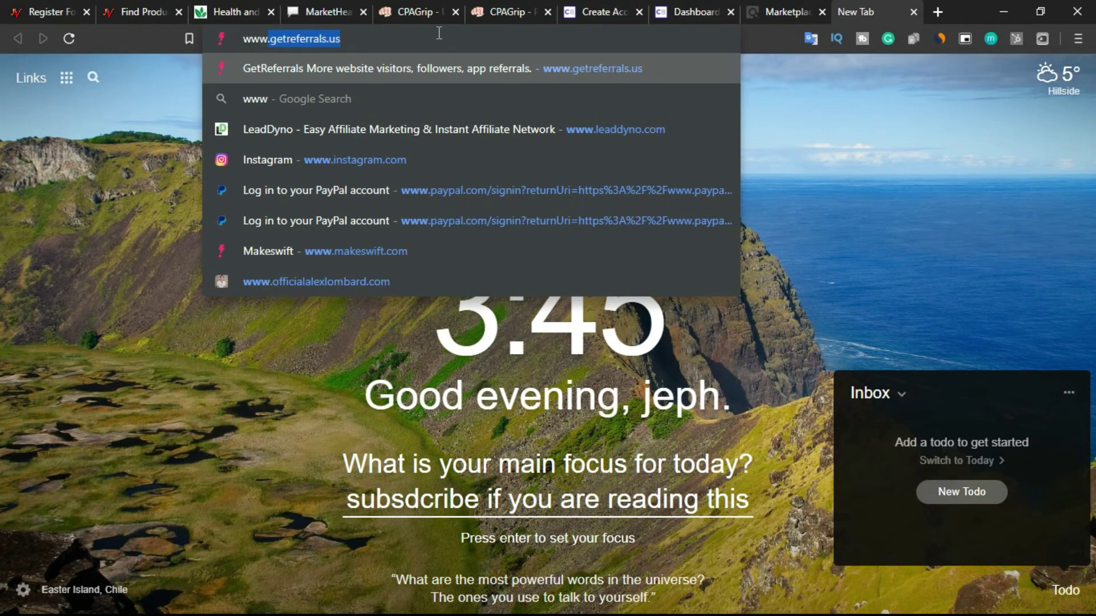
click(363, 35)
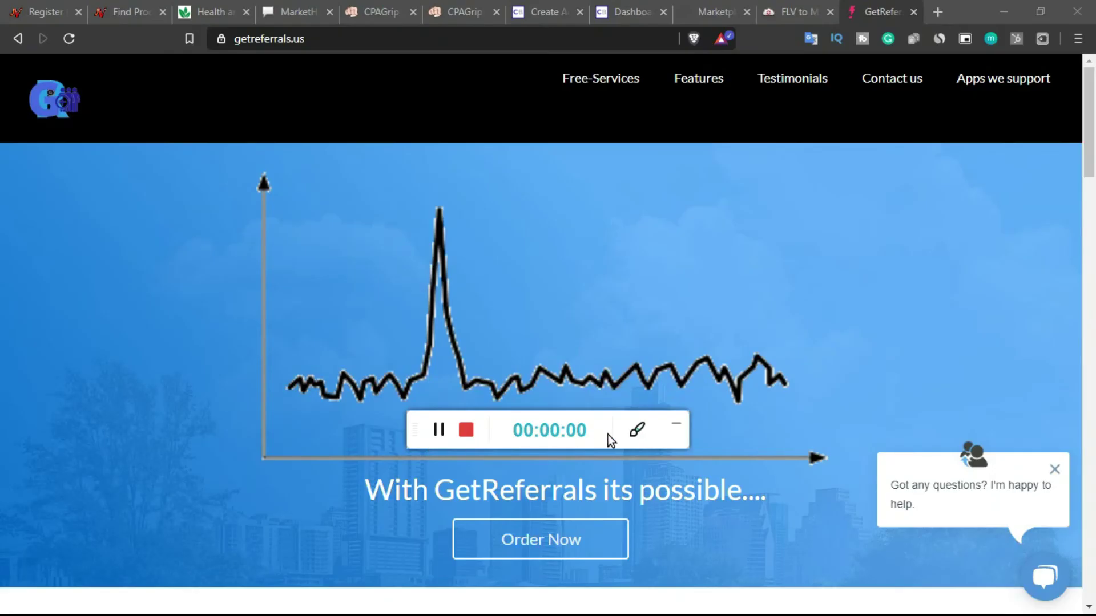
click(672, 425)
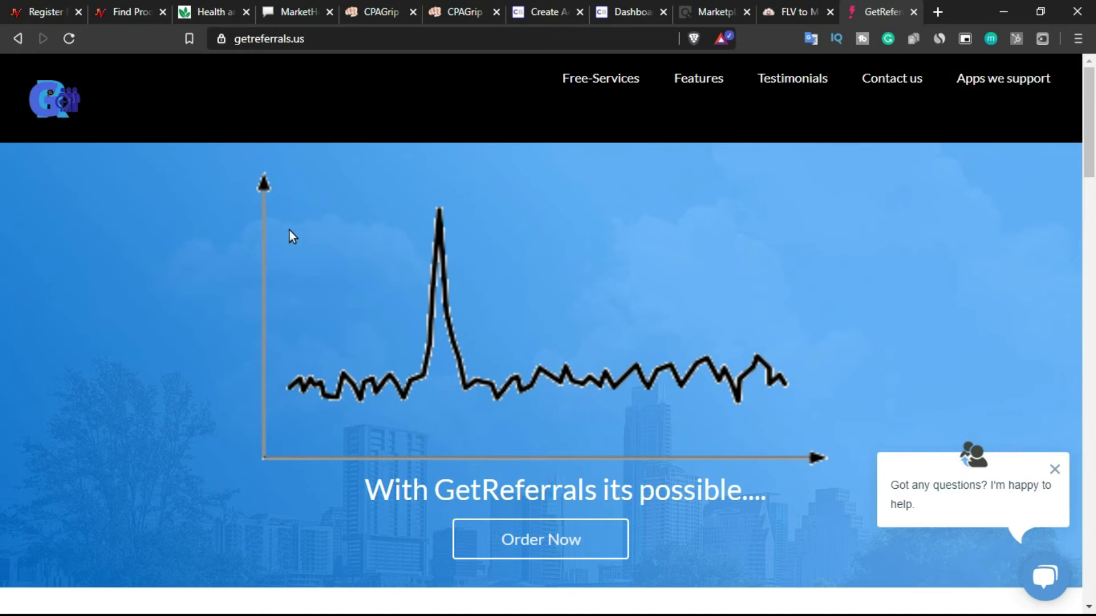
scroll(494, 347, down, 2)
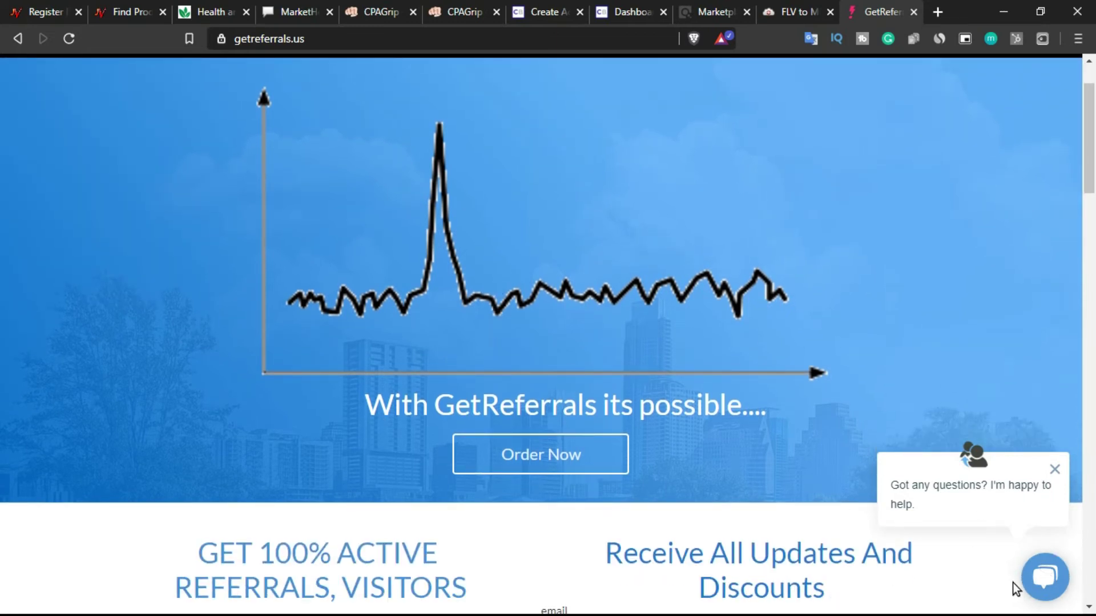
click(583, 463)
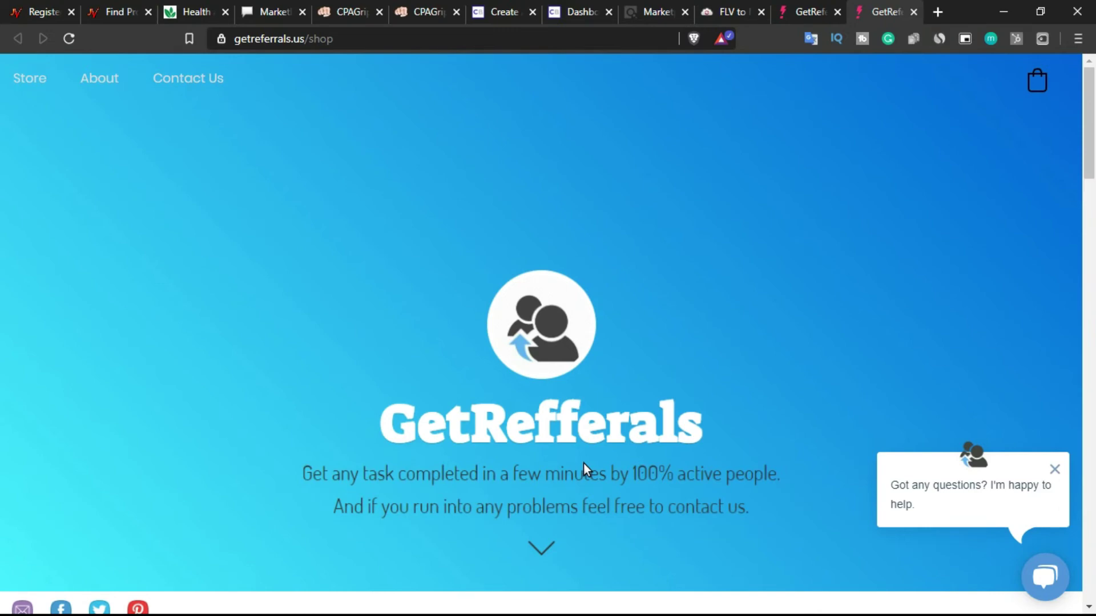
Browse the services offered in the GetReferrals shop and open the Surveys, Offers product.
scroll(583, 463, down, 10)
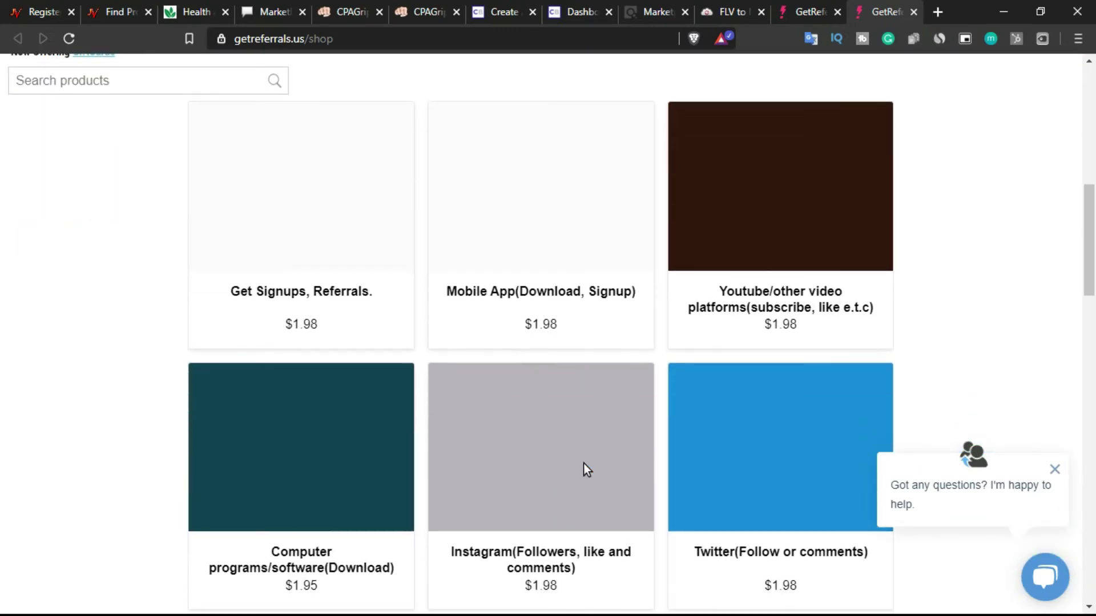
scroll(583, 463, down, 1)
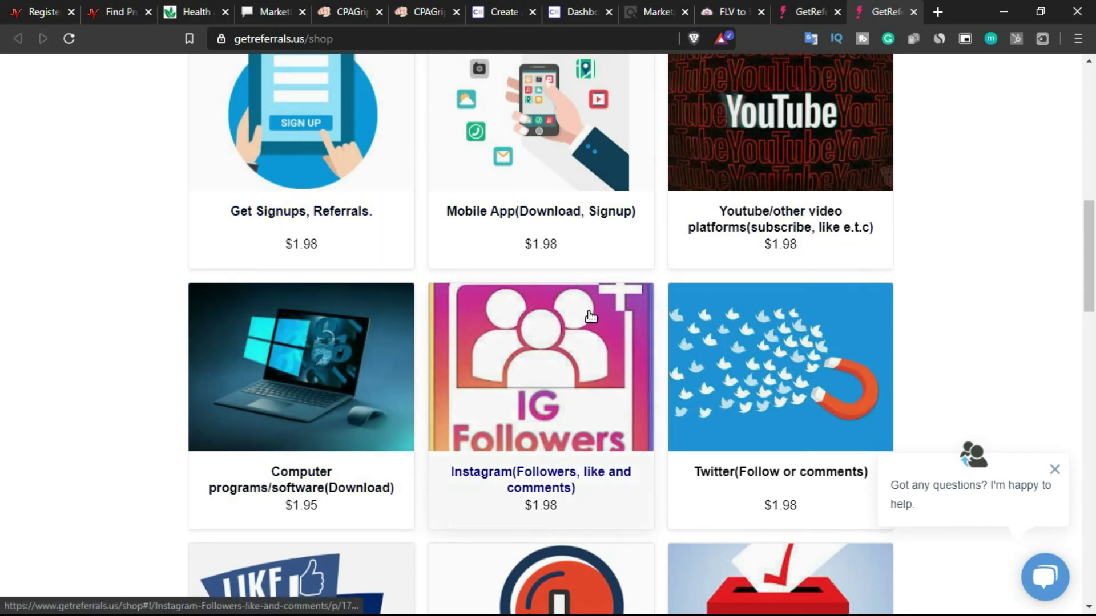
scroll(588, 314, down, 4)
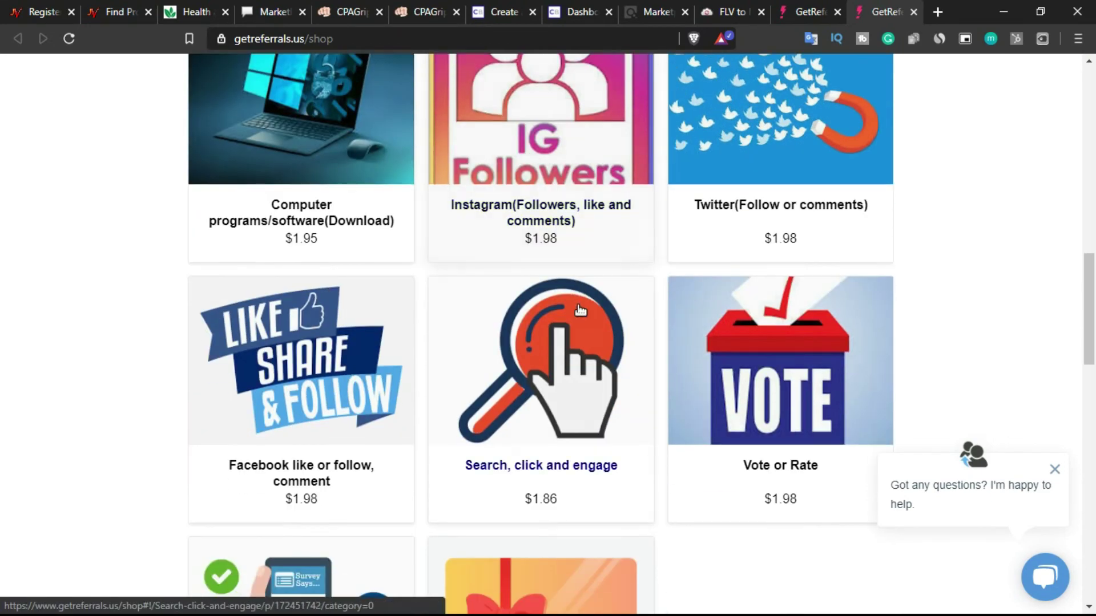
scroll(580, 310, down, 1)
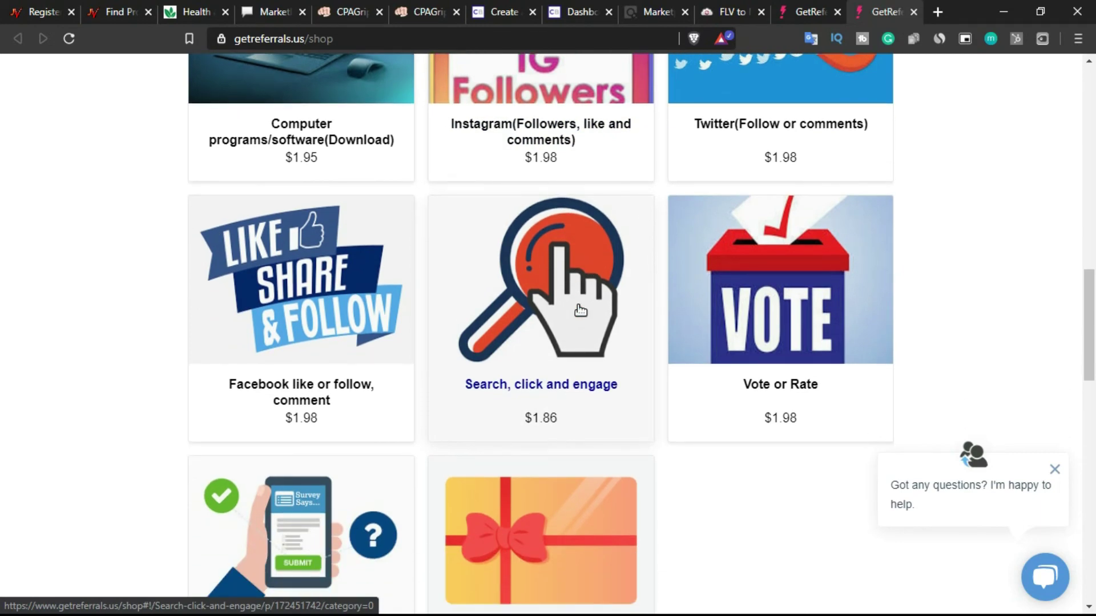
scroll(580, 310, down, 2)
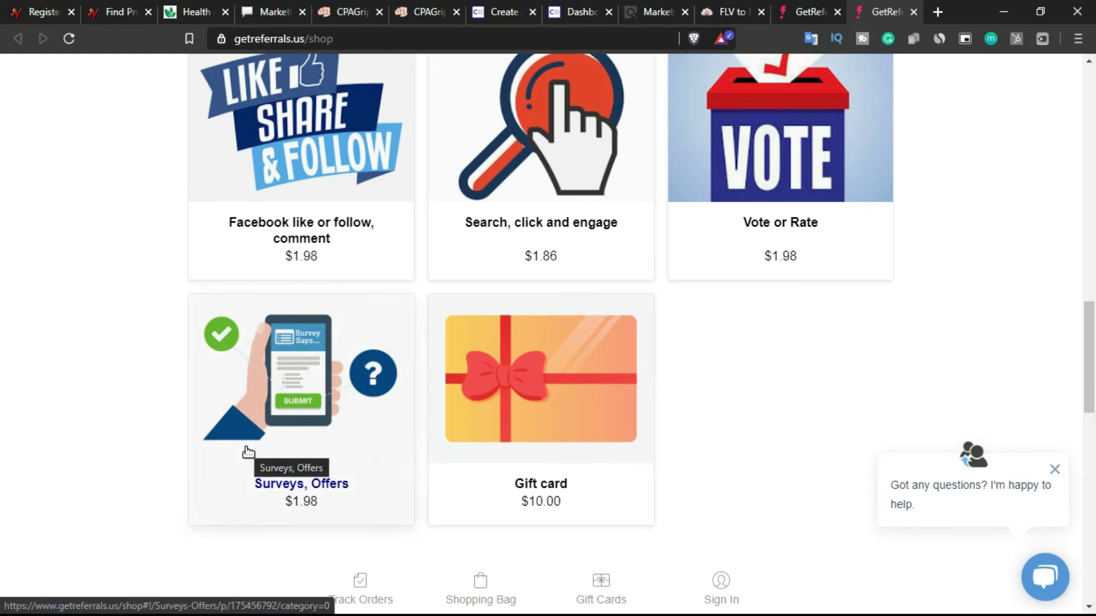
click(333, 482)
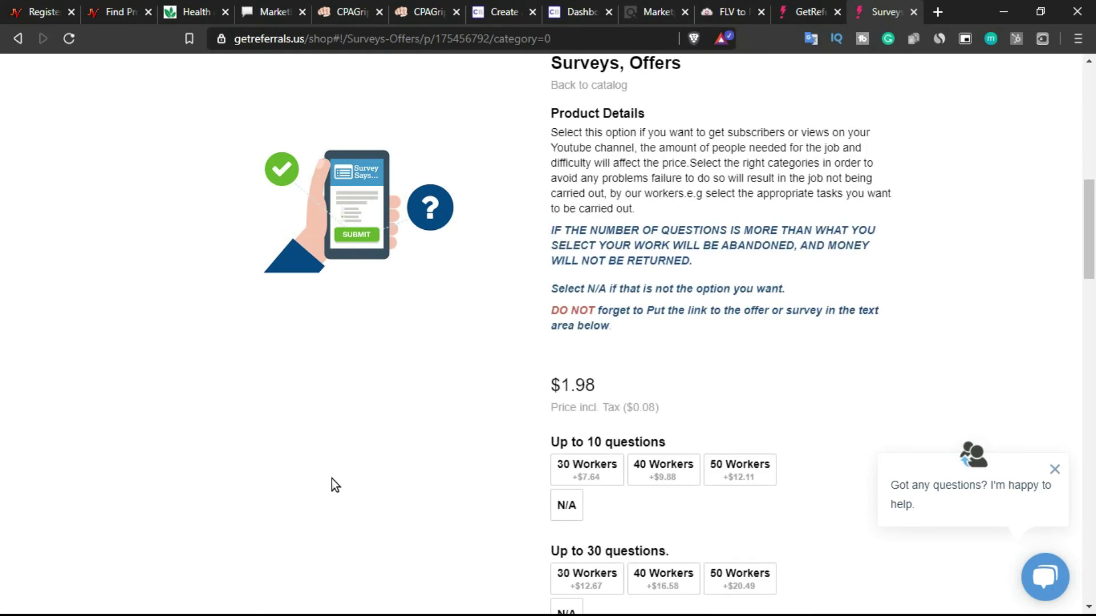
Choose 50 Workers for the Up to 30 questions option of the Surveys, Offers product.
scroll(586, 462, down, 2)
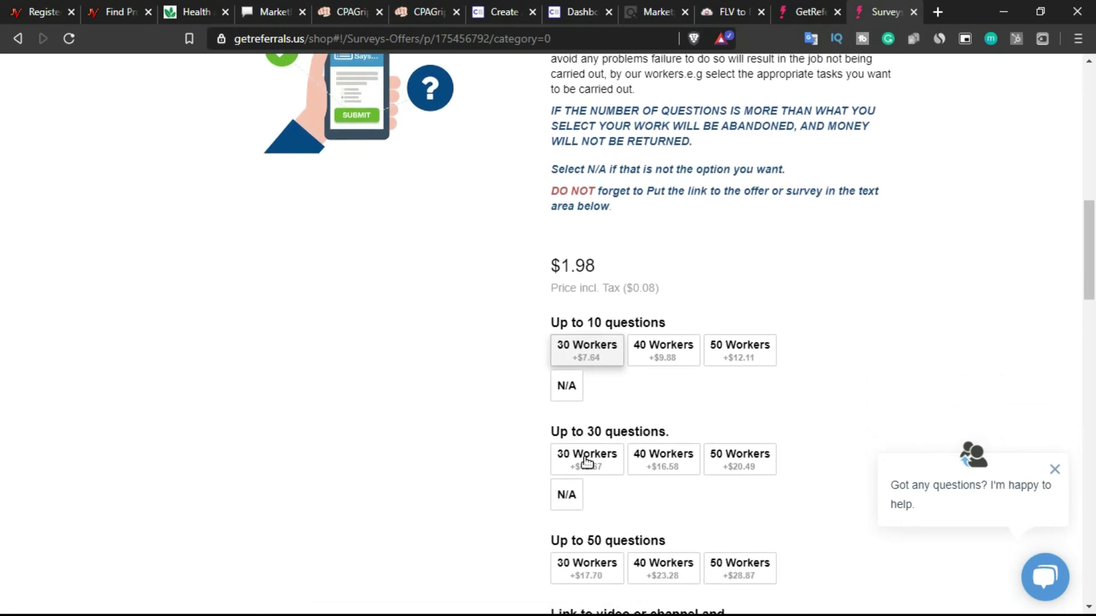
scroll(586, 462, down, 3)
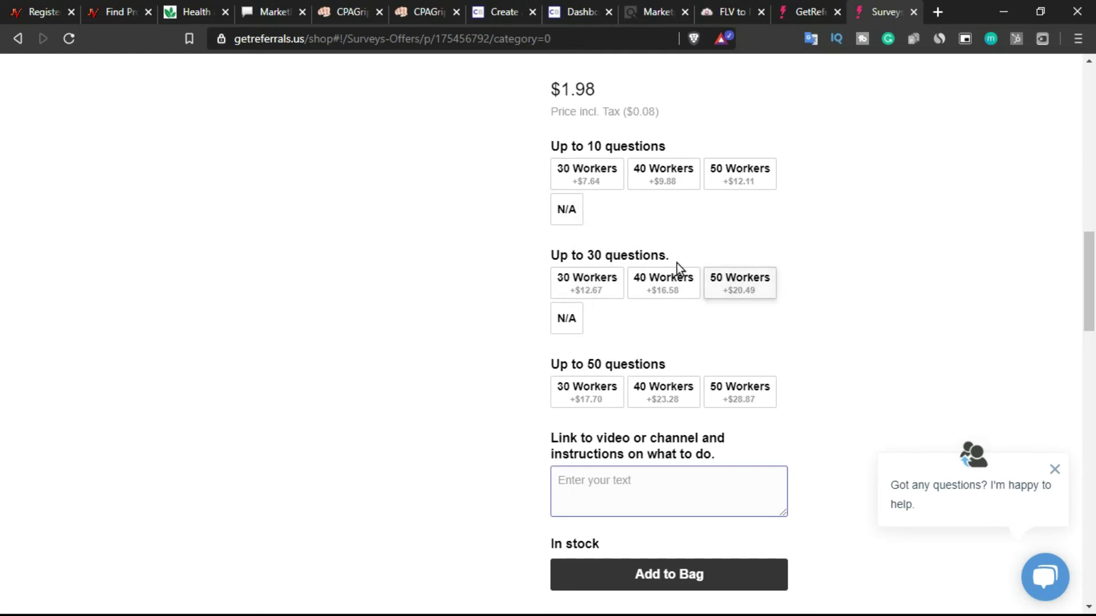
click(734, 286)
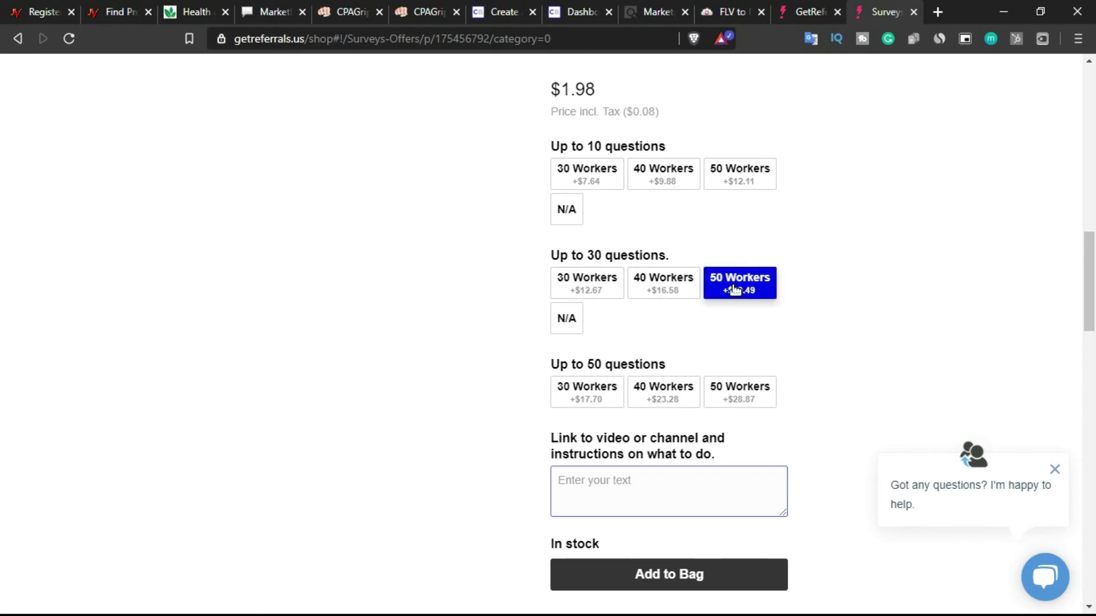
Copy the Fivequestionsurveys URL locker link from CPAGrip and paste it into the GetReferrals order's link and instructions box.
scroll(732, 285, down, 2)
scroll(732, 286, down, 2)
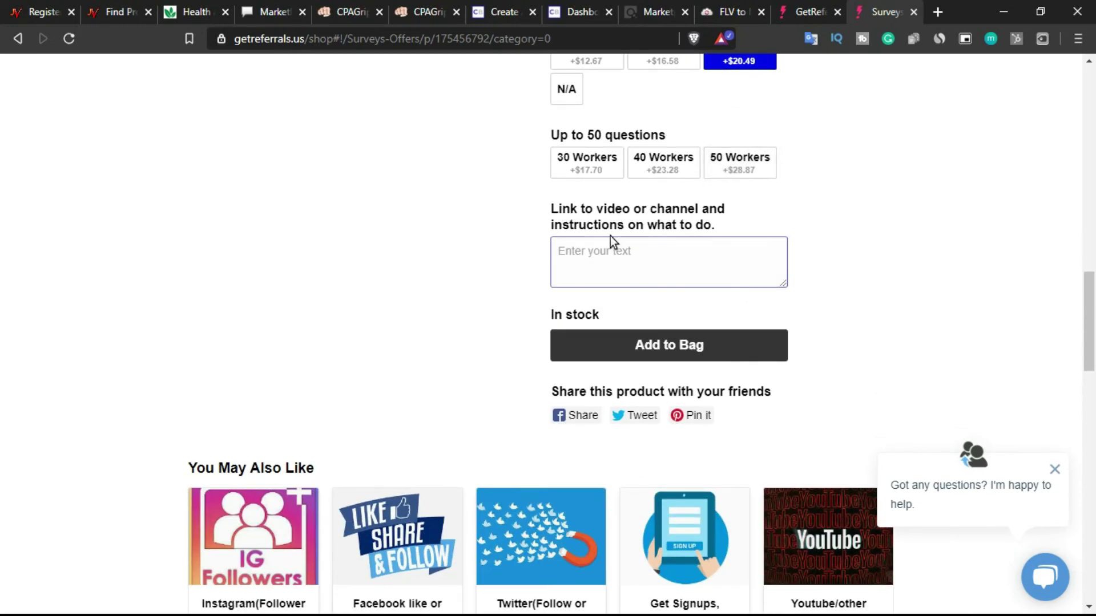
click(614, 258)
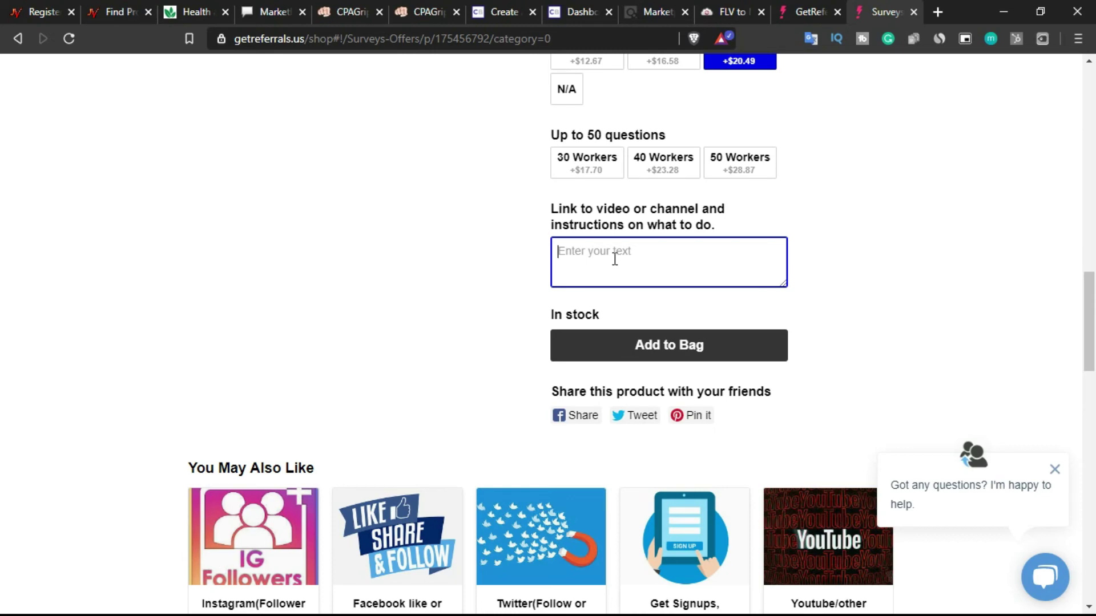
click(345, 9)
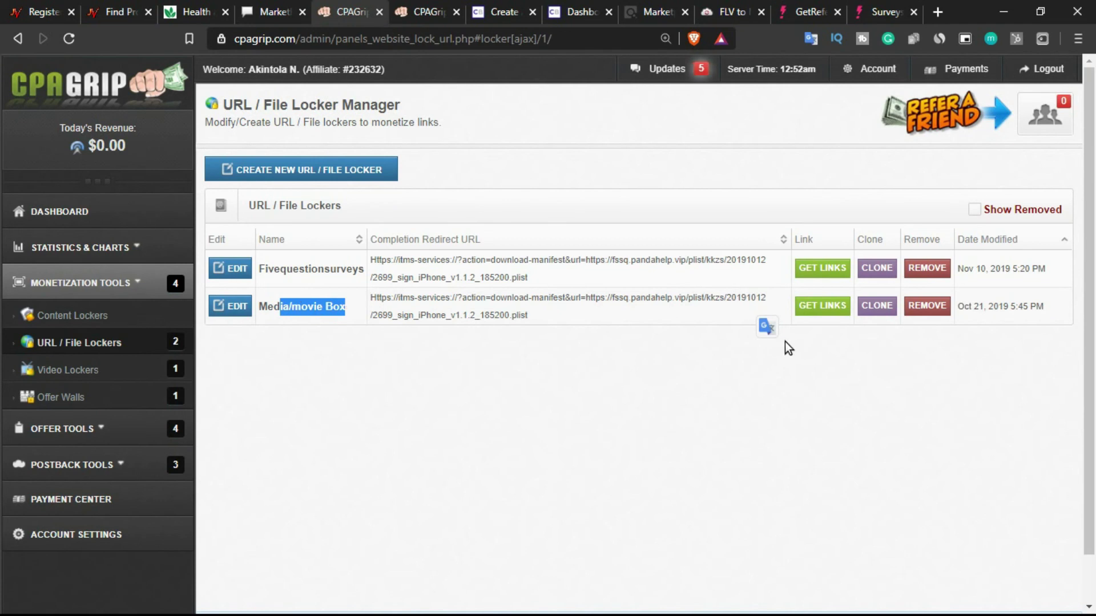
click(821, 268)
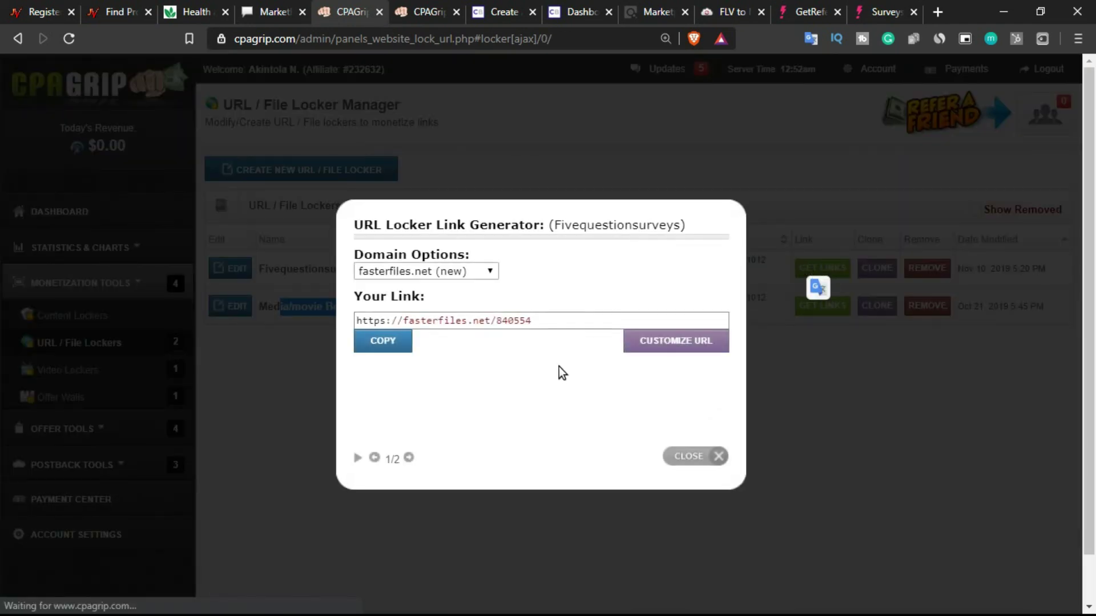
click(371, 344)
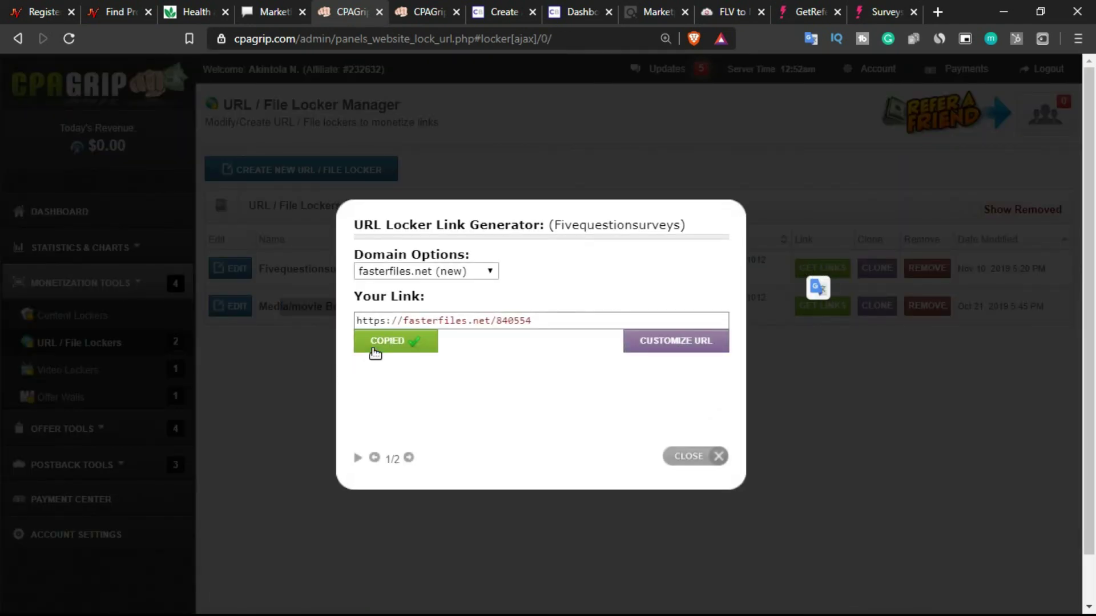
click(873, 11)
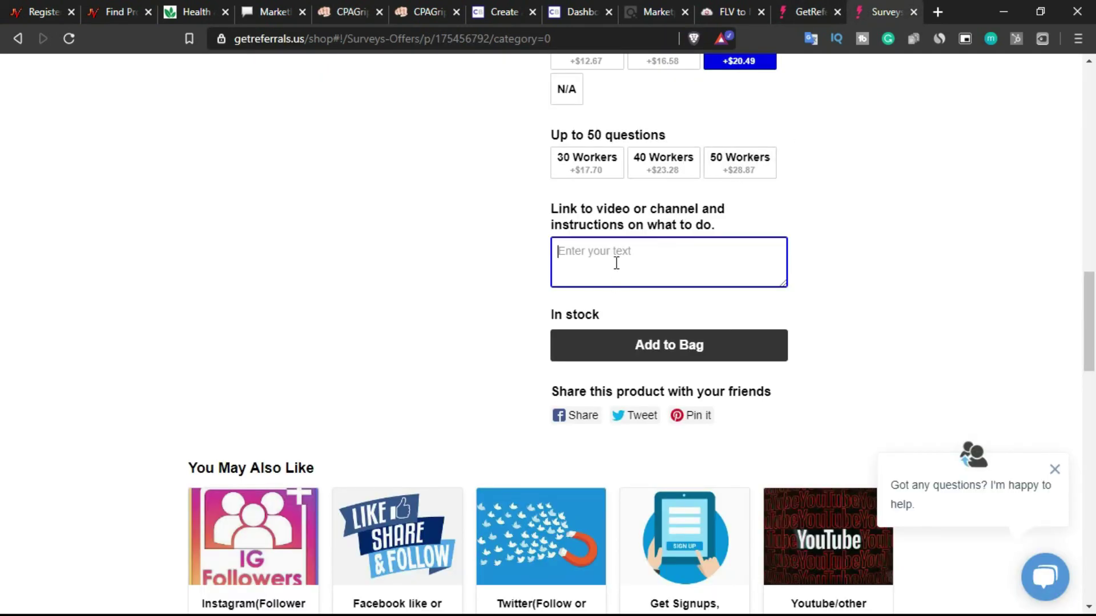
key(ctrl+v)
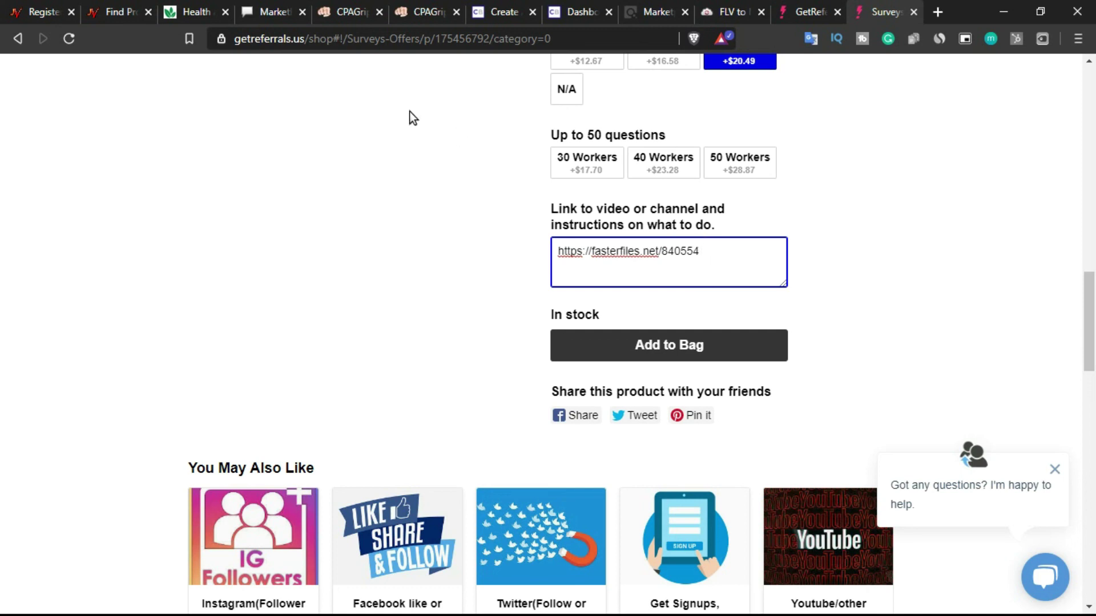
Recheck the CPAGrip locker link, and review the Surveys, Offers product details, price and worker options on GetReferrals.
click(358, 5)
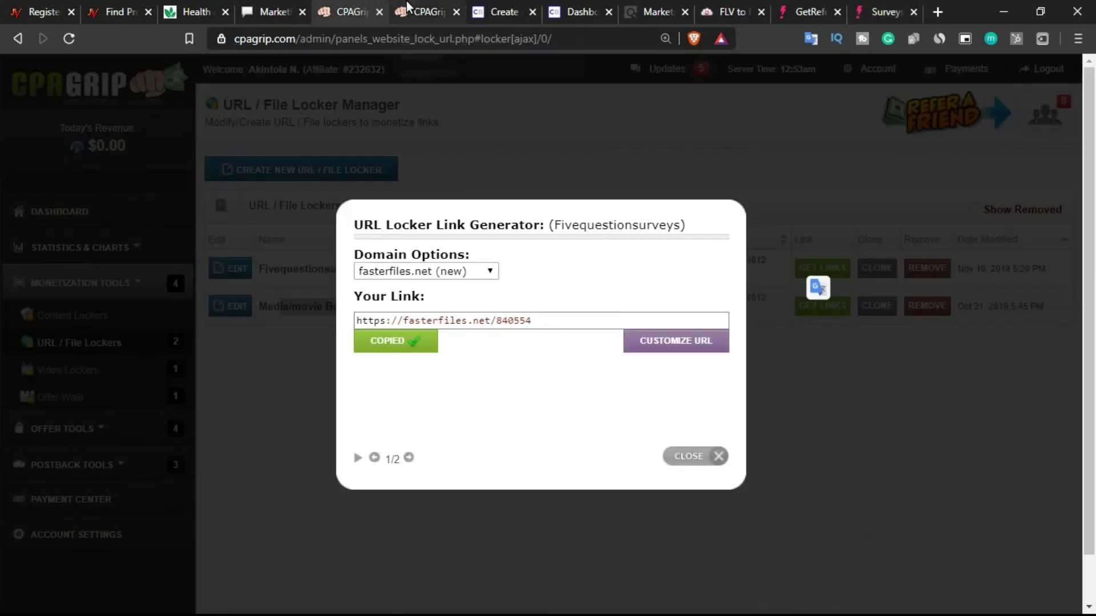
click(864, 7)
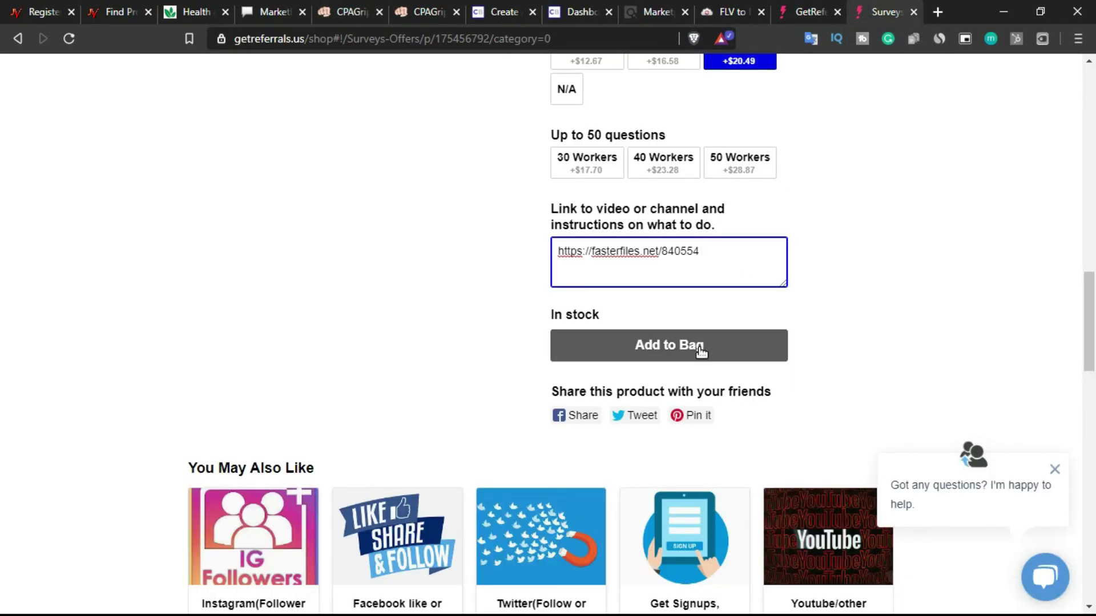
scroll(702, 351, up, 8)
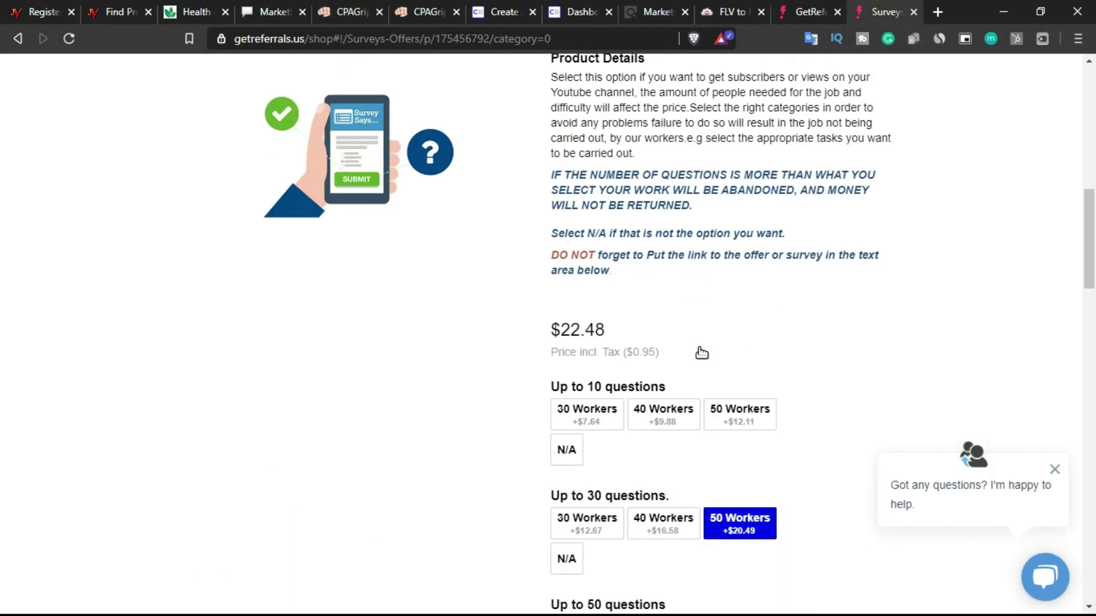
scroll(702, 352, up, 4)
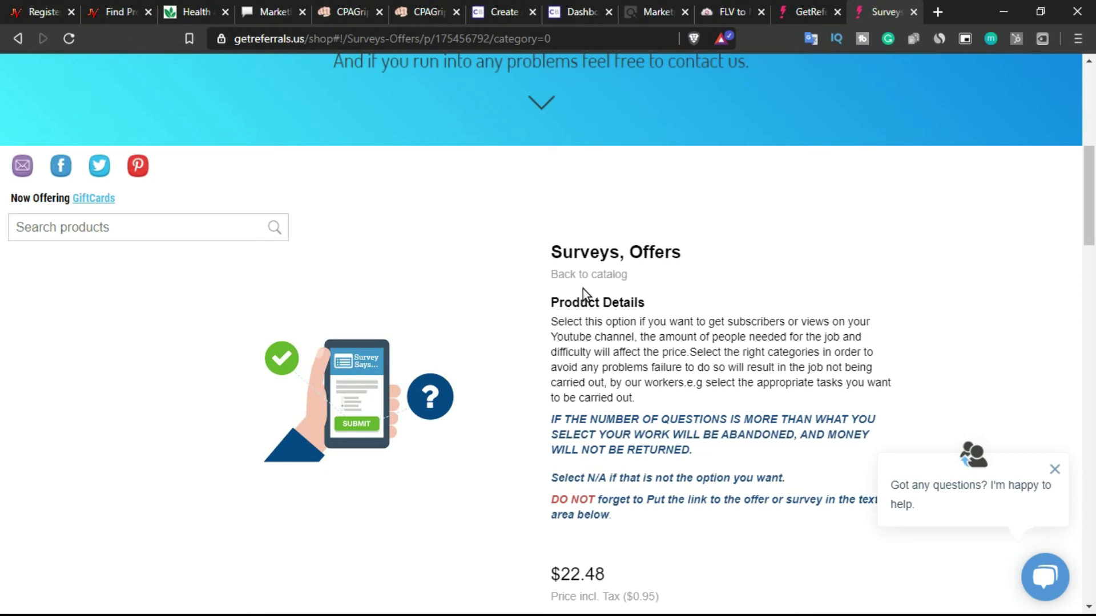
scroll(570, 343, down, 7)
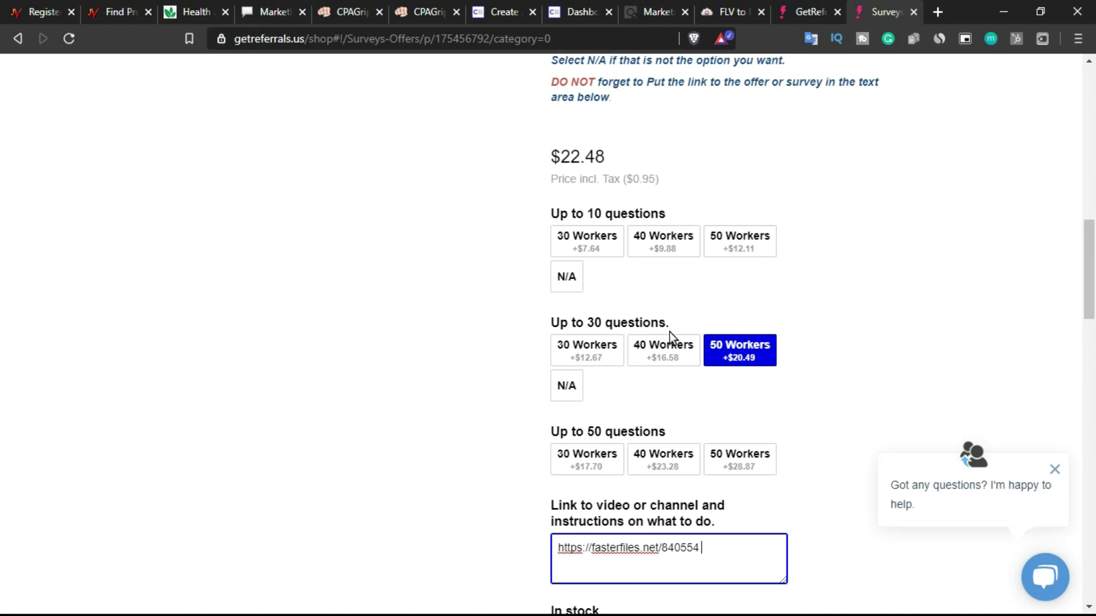
scroll(670, 332, down, 1)
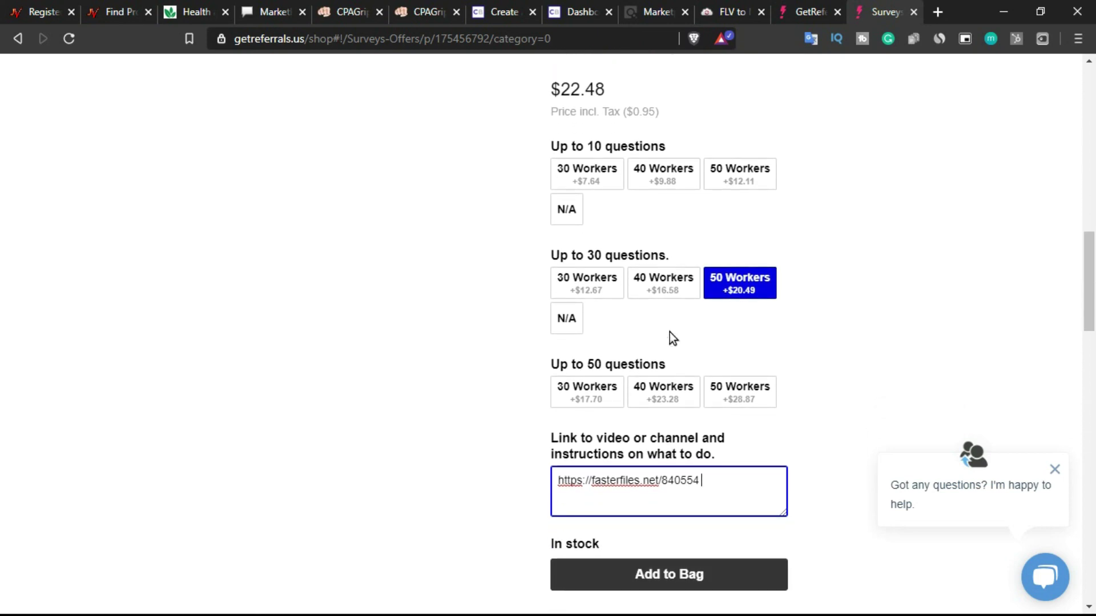